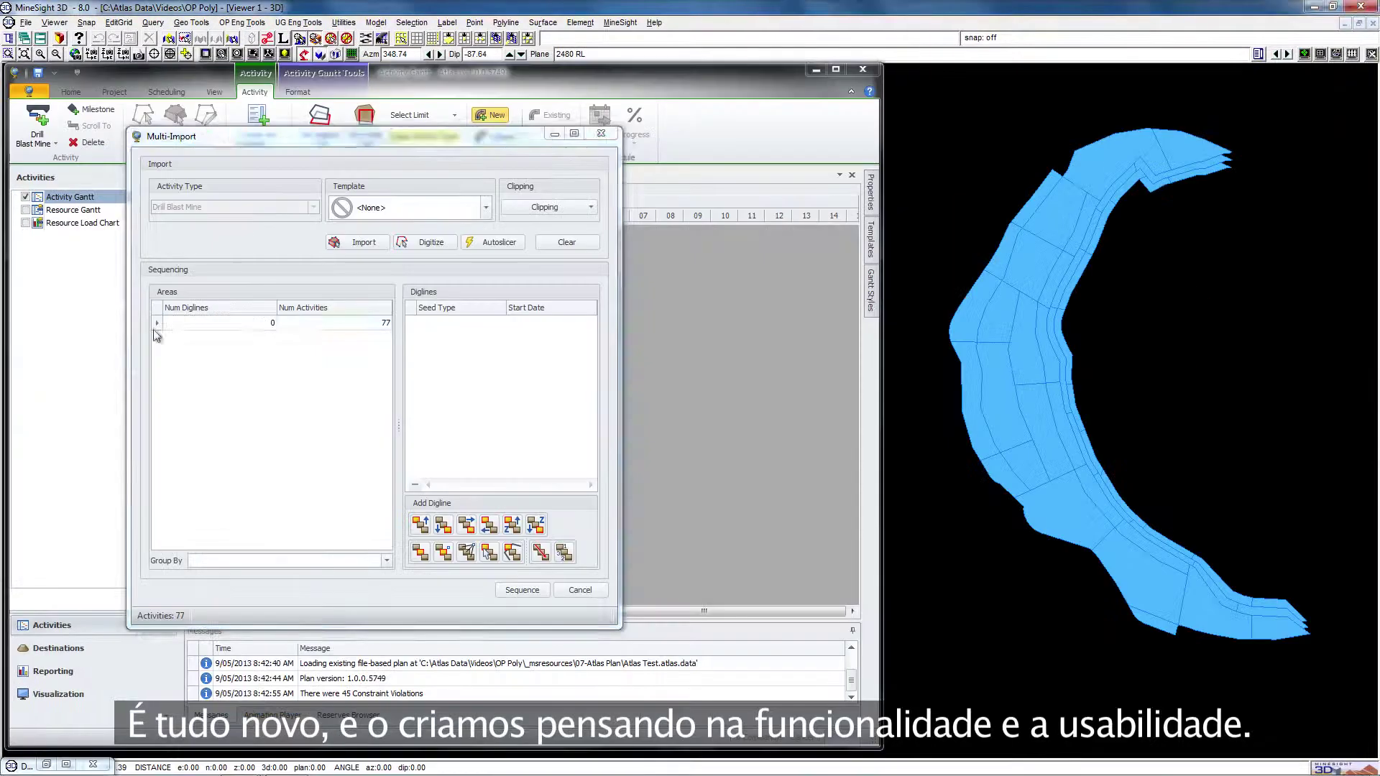
Step: Group the imported areas by Level, add a NorthMost digline to all of them, and sequence the activities
{"action": "left_click", "coordinate": [386, 561]}
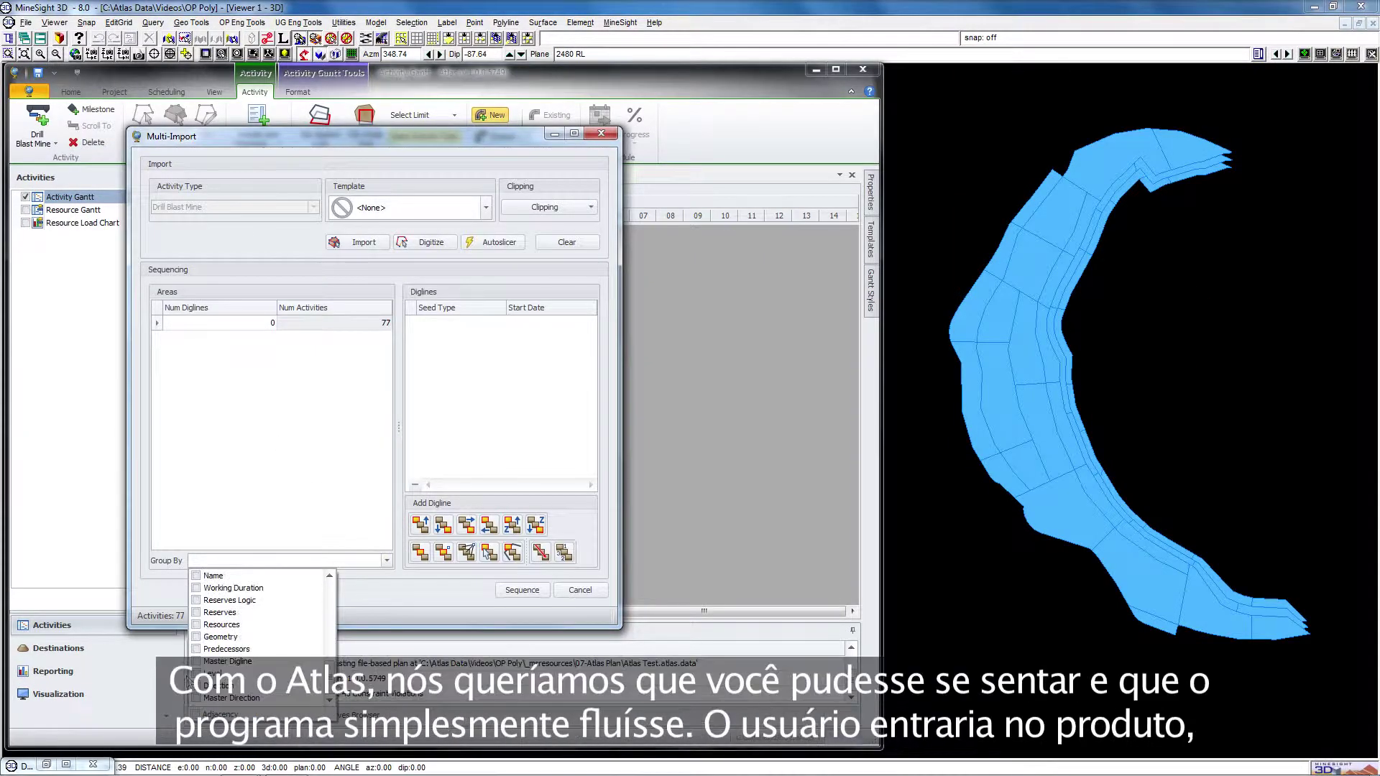
{"action": "left_click", "coordinate": [281, 480]}
{"action": "left_click_drag", "start_coordinate": [169, 324], "coordinate": [165, 373]}
{"action": "left_click", "coordinate": [422, 525]}
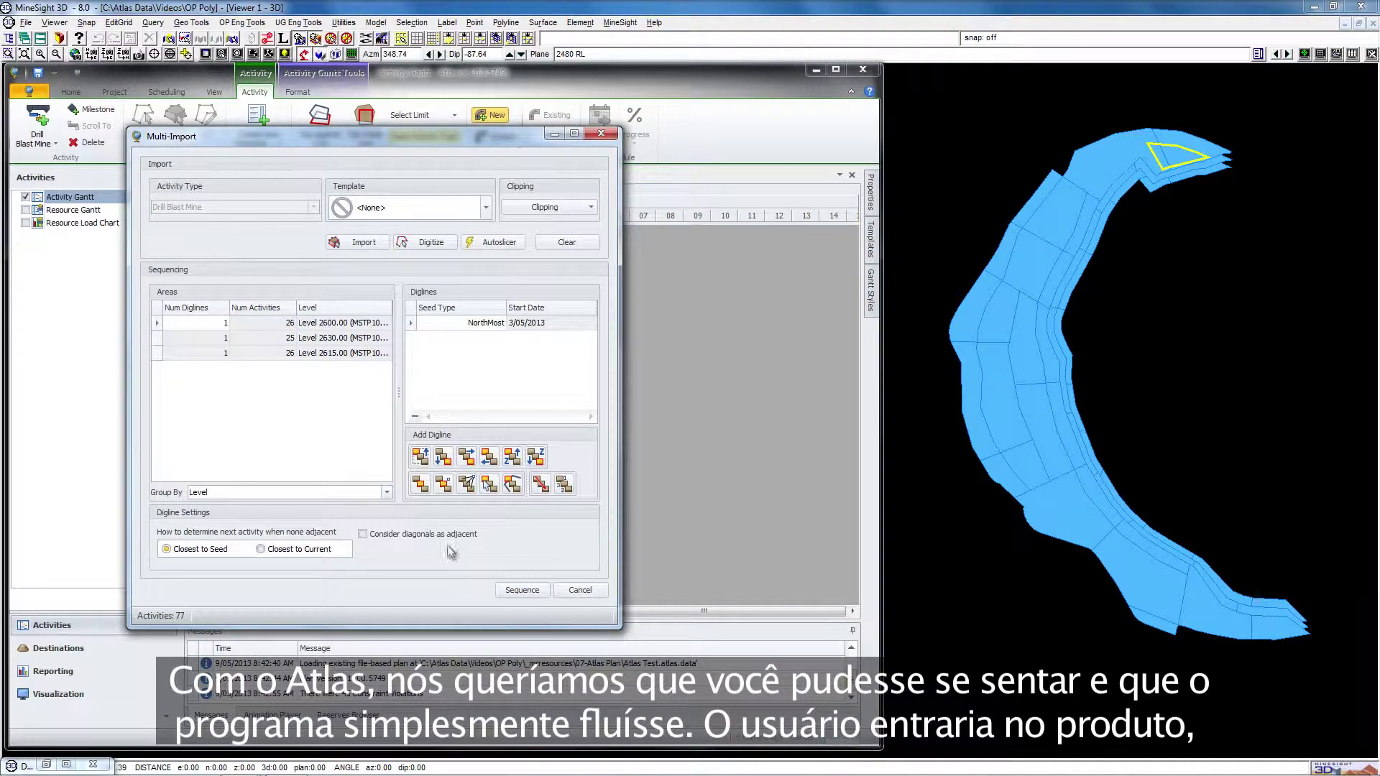
{"action": "left_click", "coordinate": [524, 590]}
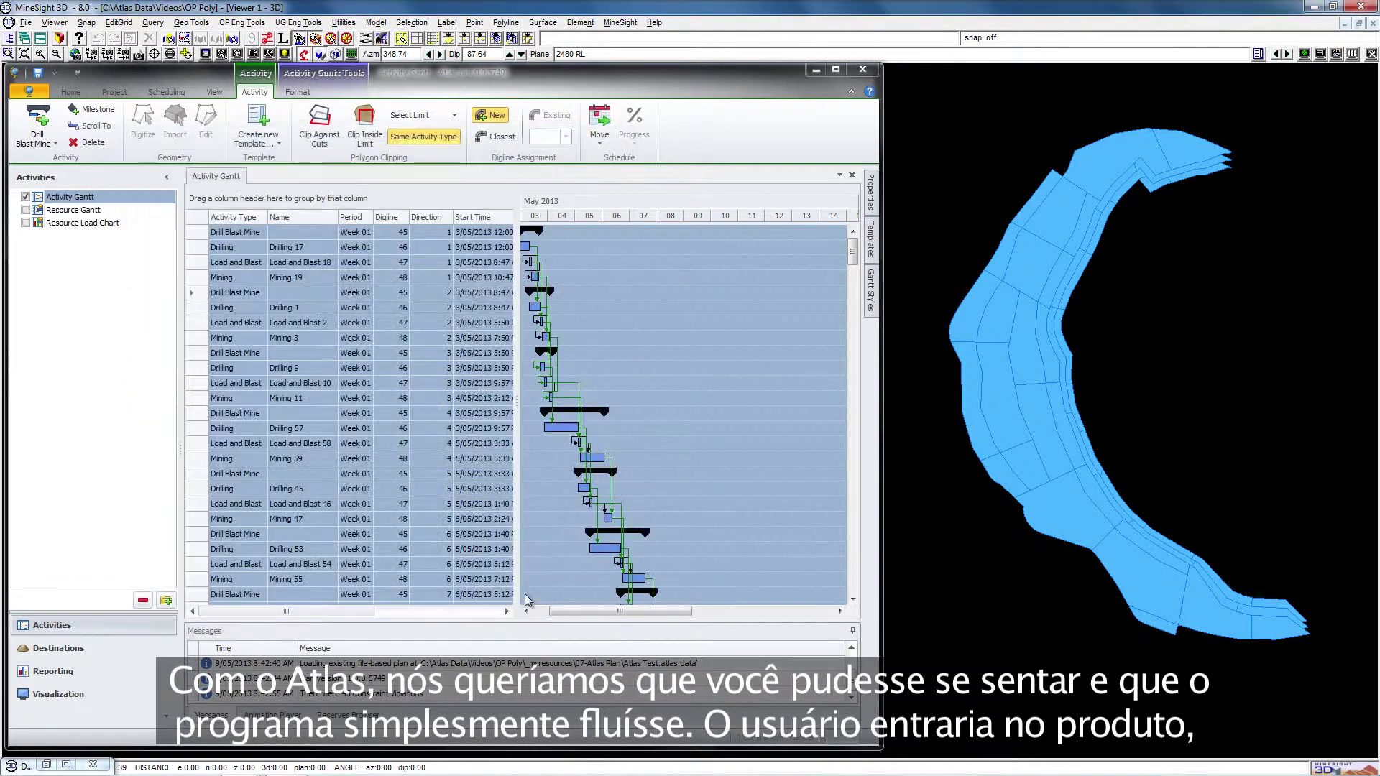
{"action": "left_click_drag", "start_coordinate": [853, 259], "coordinate": [854, 301]}
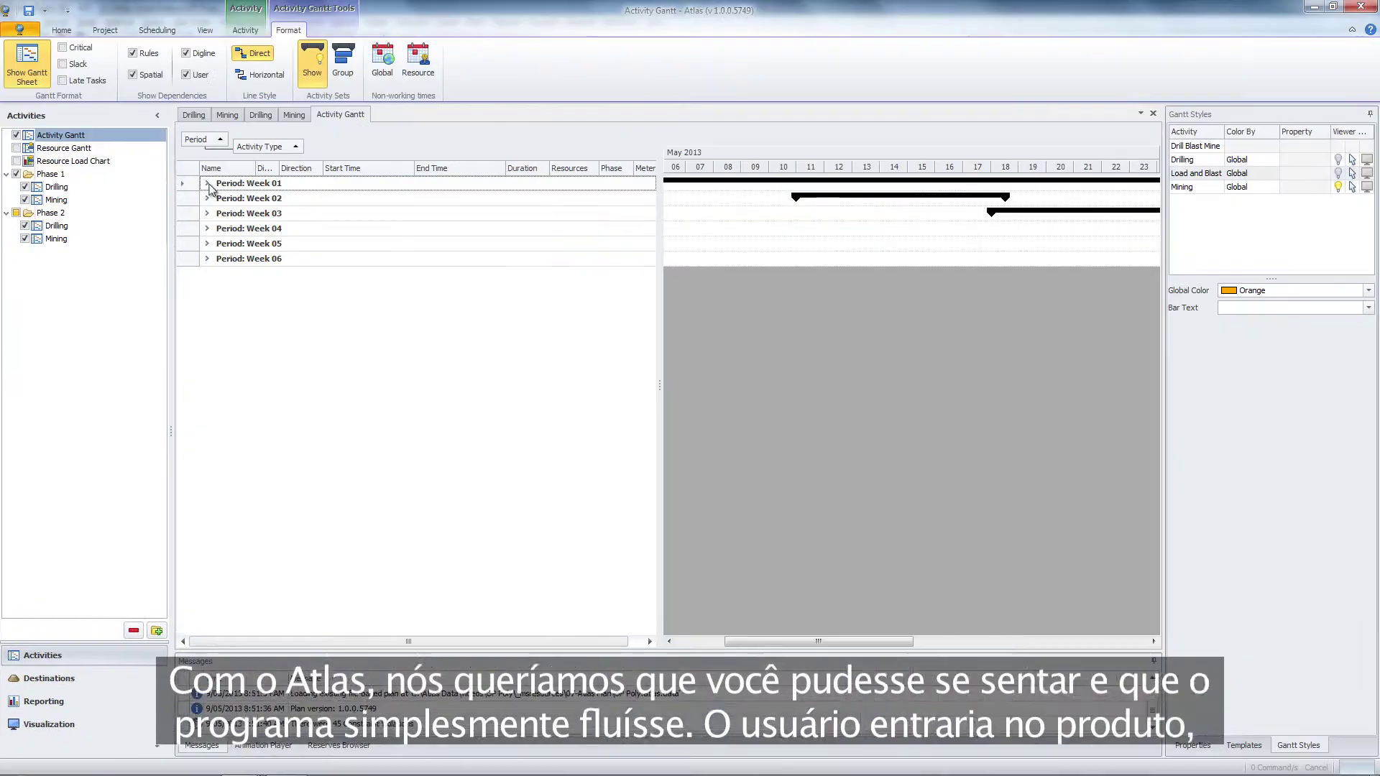
Step: Expand the Week 01 period group and its Drilling activity type in the Activity Gantt
{"action": "left_click", "coordinate": [207, 184]}
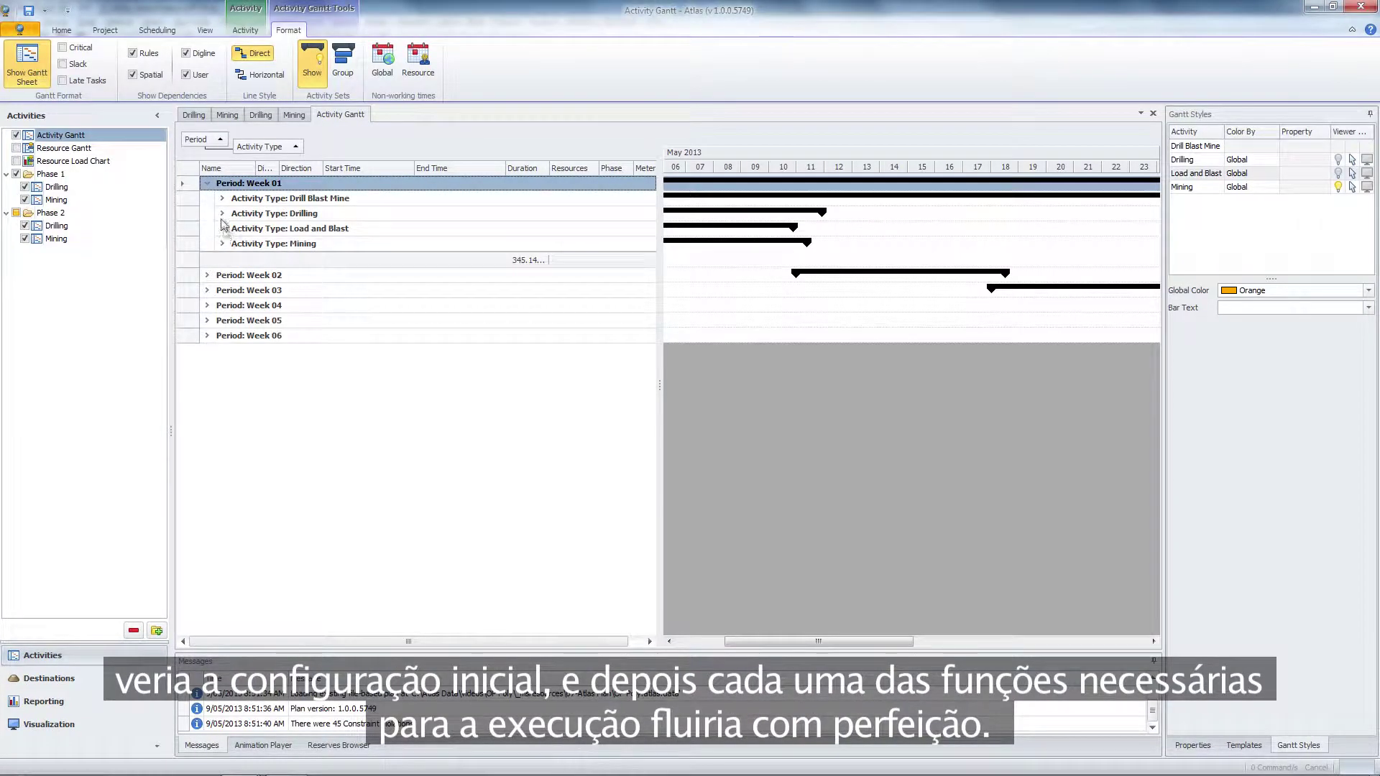
{"action": "left_click", "coordinate": [222, 213]}
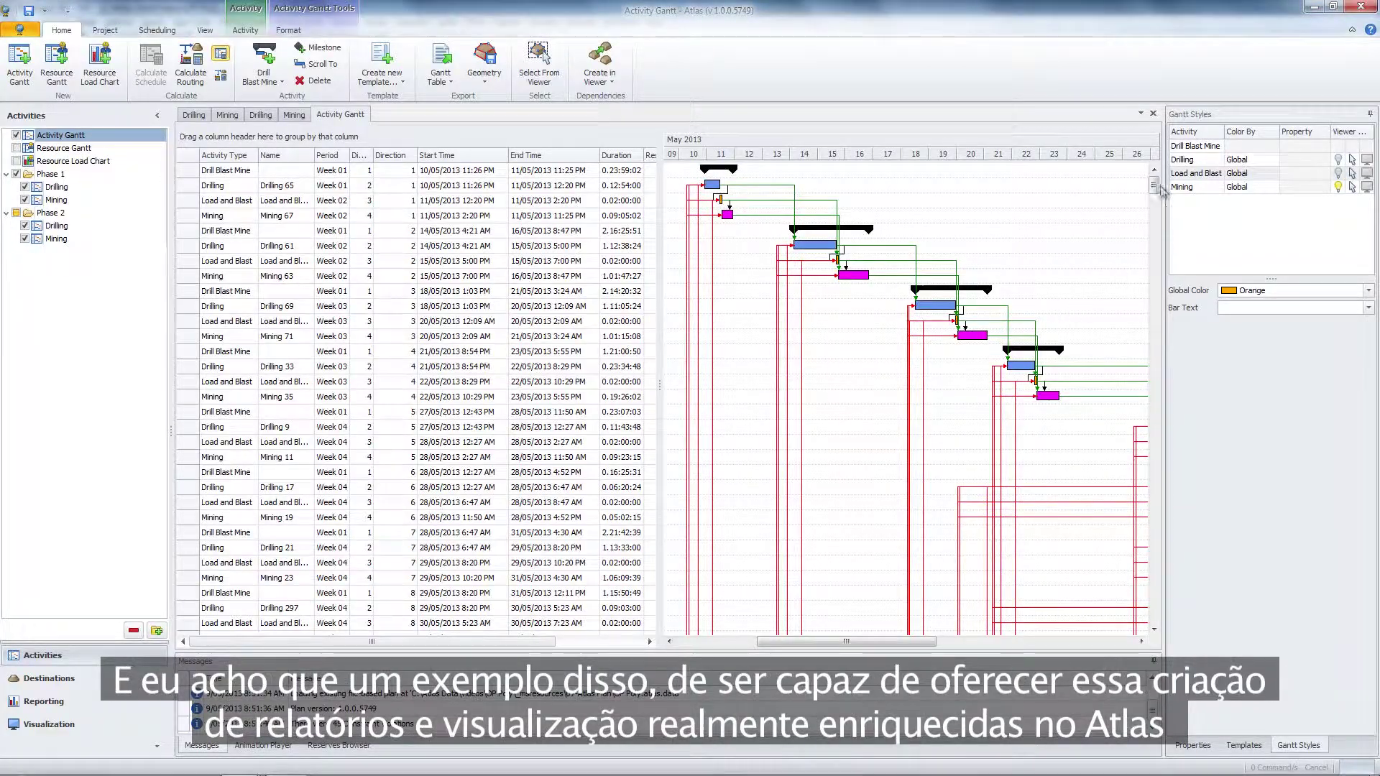
Step: Look through the Activity Gantt schedule, and view the Phase 2 Drilling and Mining Gantts
{"action": "left_click_drag", "start_coordinate": [1160, 189], "coordinate": [1166, 329]}
{"action": "left_click_drag", "start_coordinate": [924, 649], "coordinate": [892, 647]}
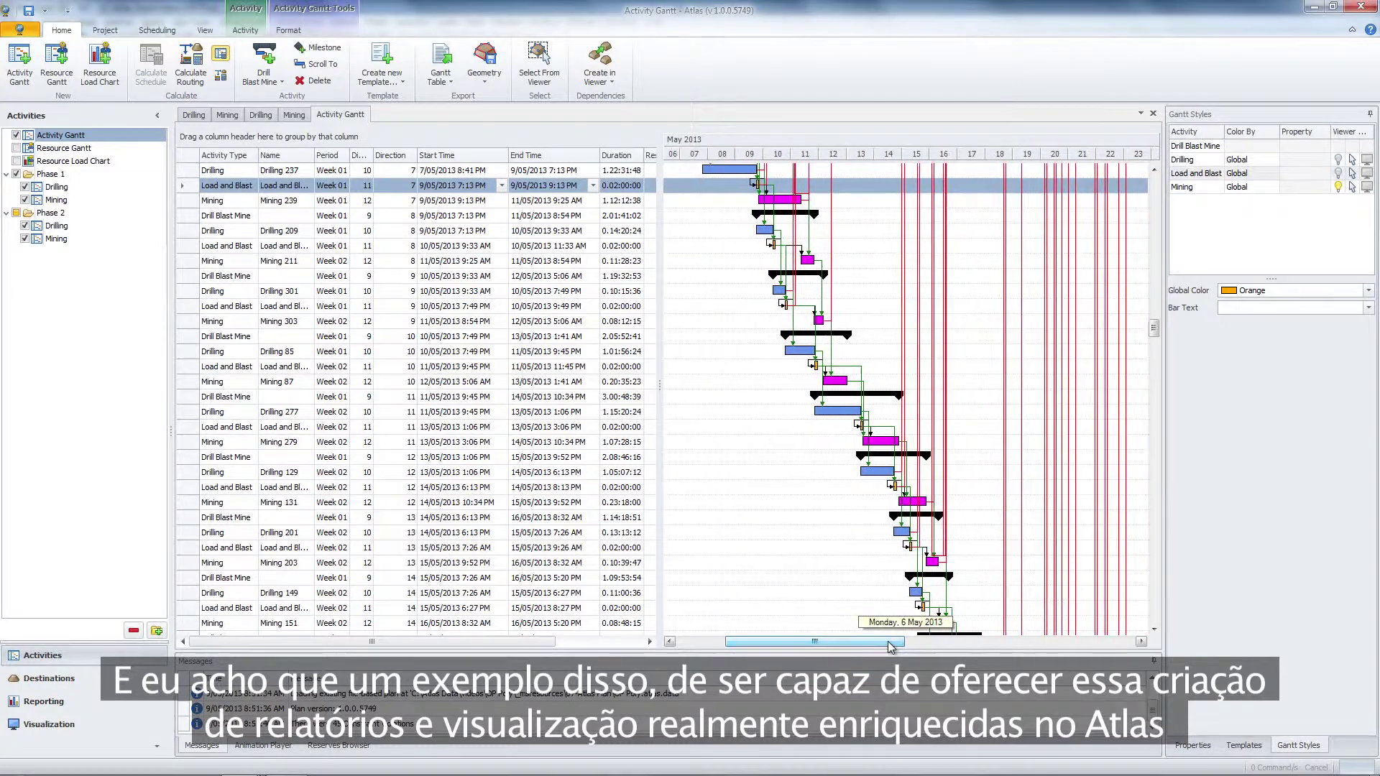
{"action": "left_click", "coordinate": [69, 228]}
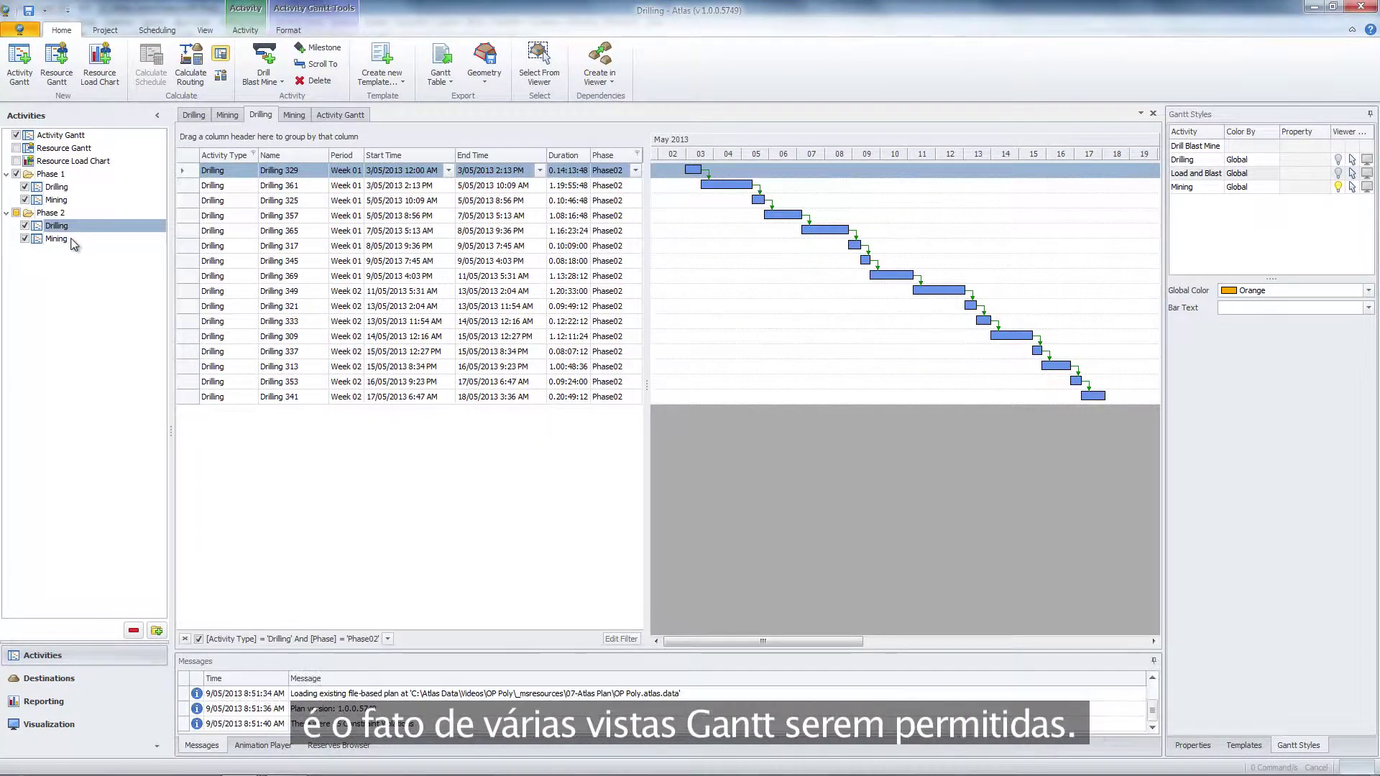
{"action": "left_click", "coordinate": [65, 239]}
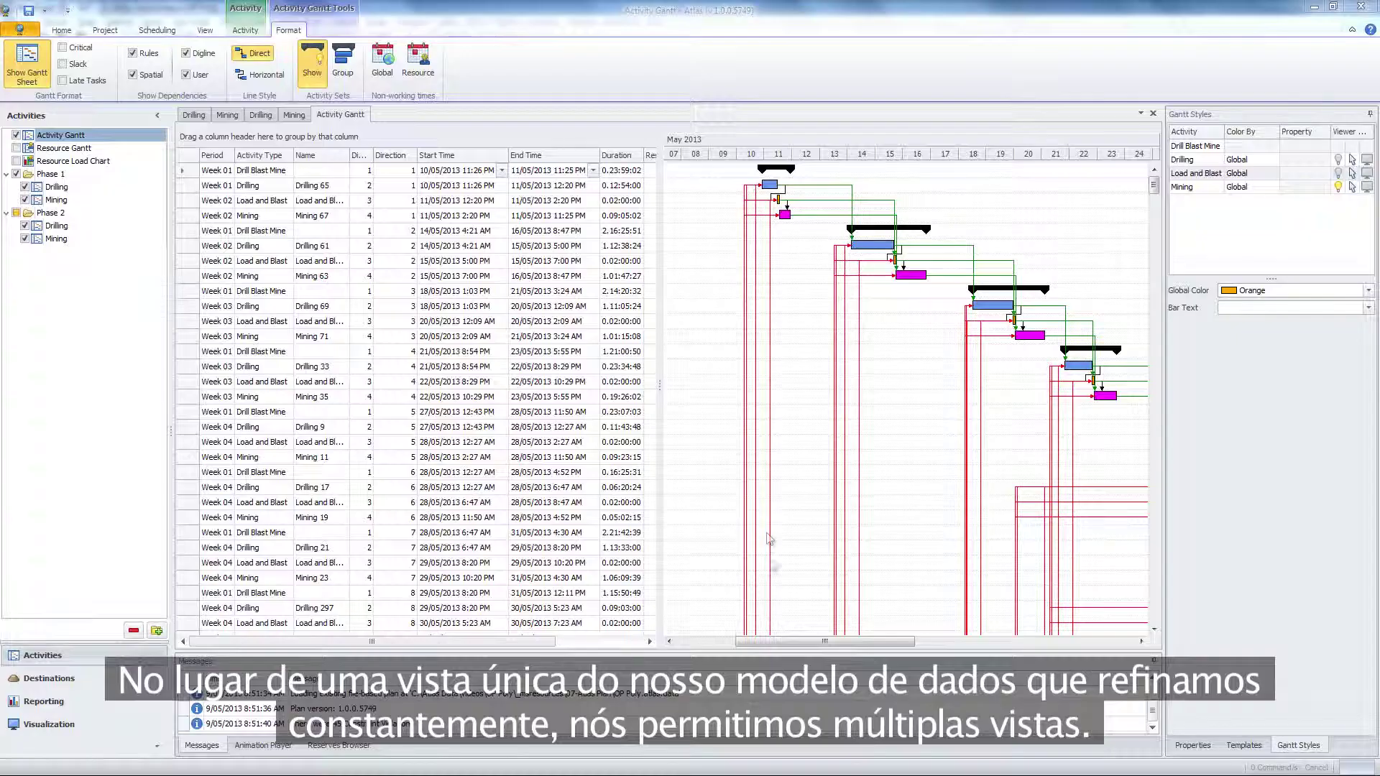
Step: Group the Activity Gantt by Period and Activity Type, and expand the Drilling activities of Week 01
{"action": "left_click_drag", "start_coordinate": [805, 650], "coordinate": [786, 642]}
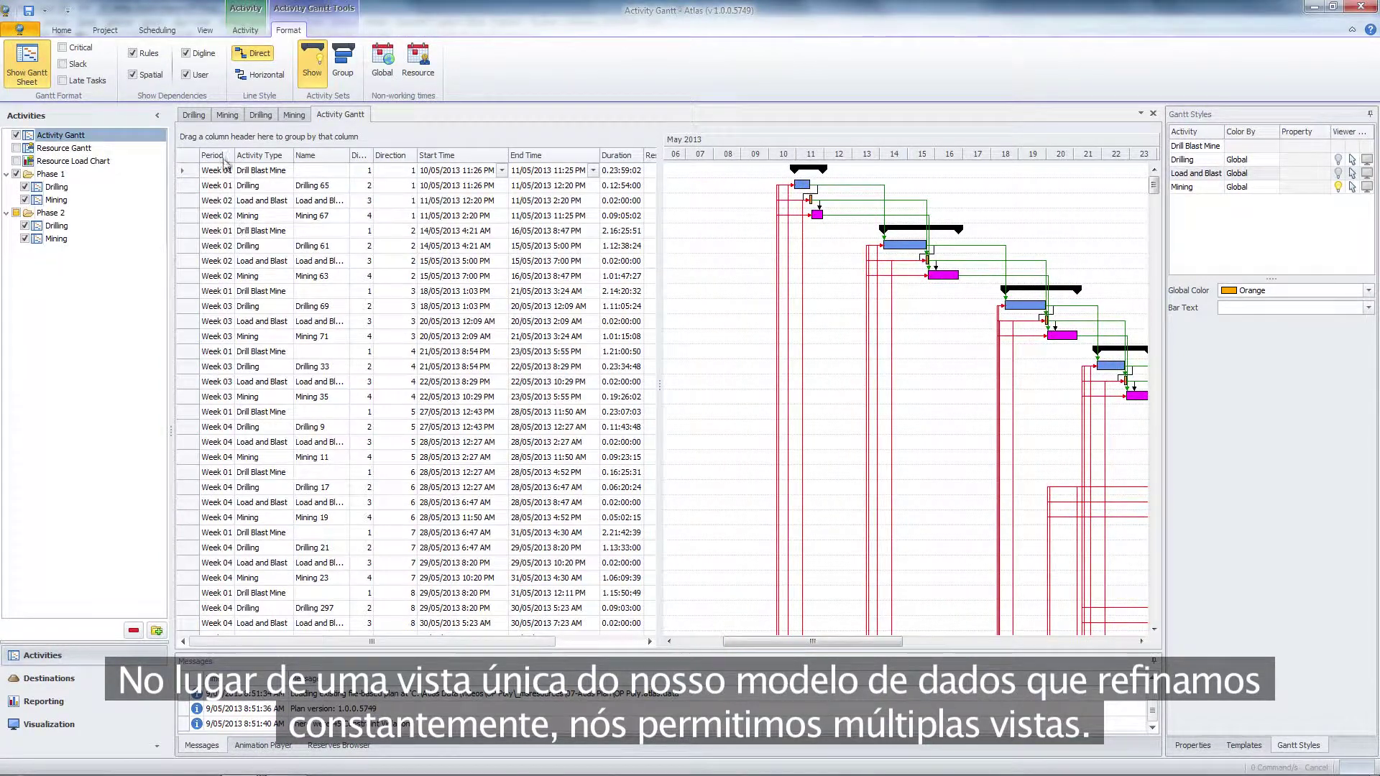
{"action": "left_click_drag", "start_coordinate": [201, 143], "coordinate": [259, 146]}
{"action": "left_click", "coordinate": [207, 183]}
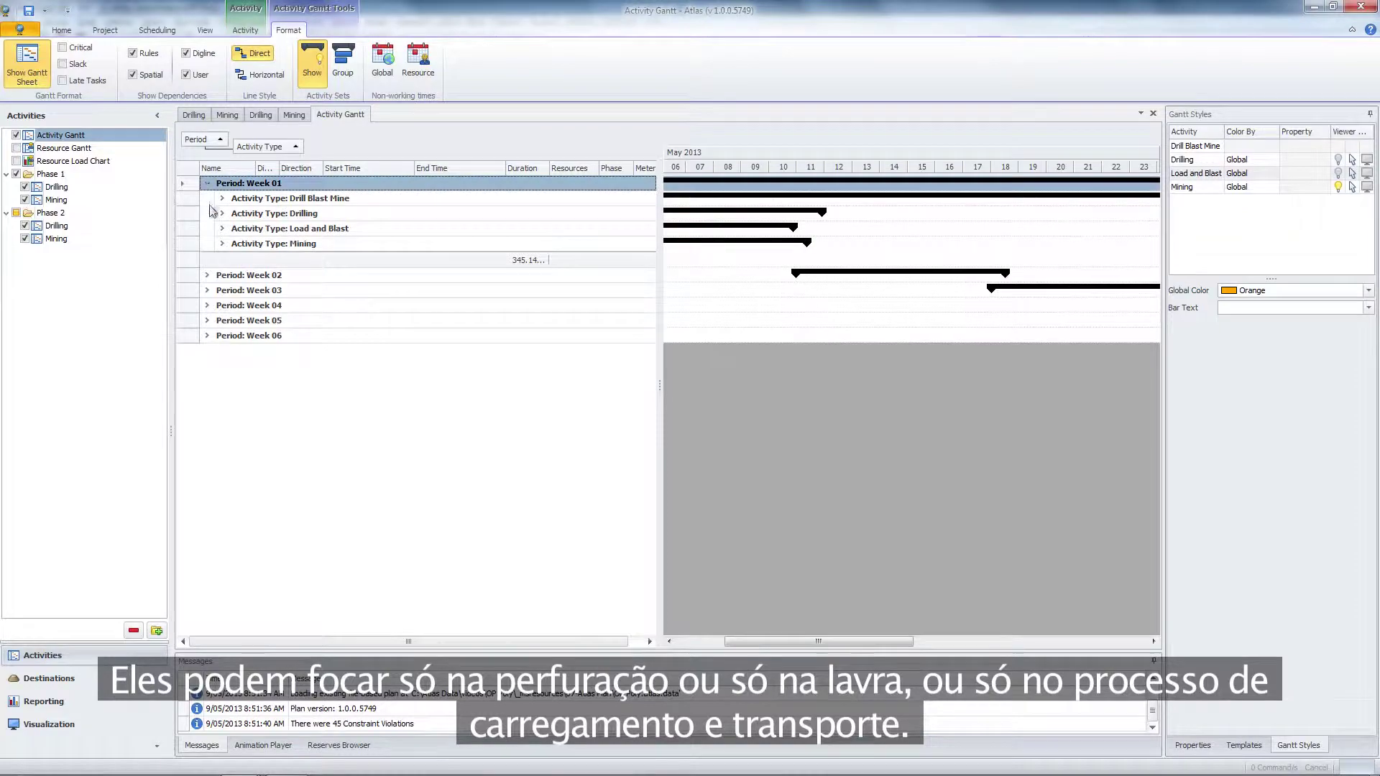
{"action": "left_click", "coordinate": [222, 213]}
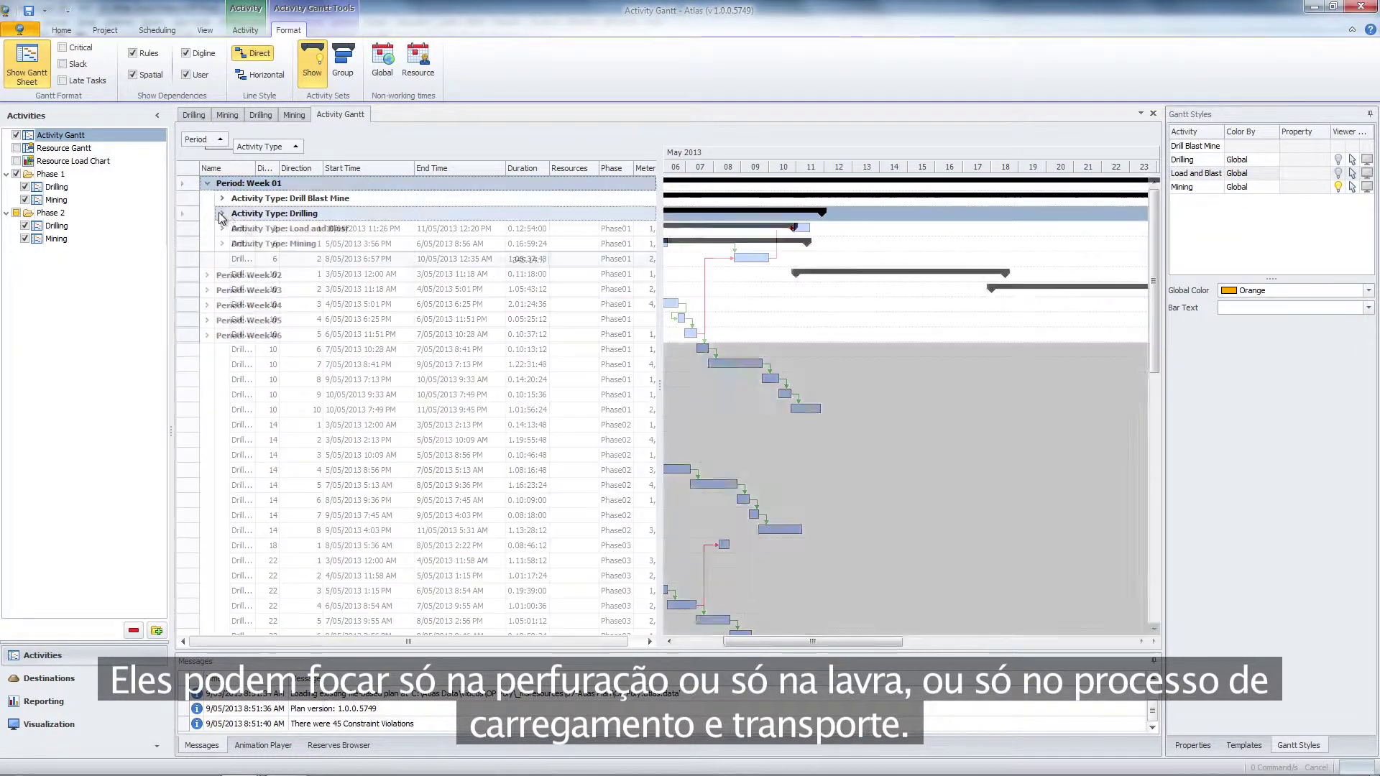
Step: Hide the spatial dependency lines for the grouped Week 01 drilling activities in the Gantt
{"action": "left_click_drag", "start_coordinate": [834, 645], "coordinate": [766, 631]}
{"action": "left_click_drag", "start_coordinate": [1154, 265], "coordinate": [1128, 461]}
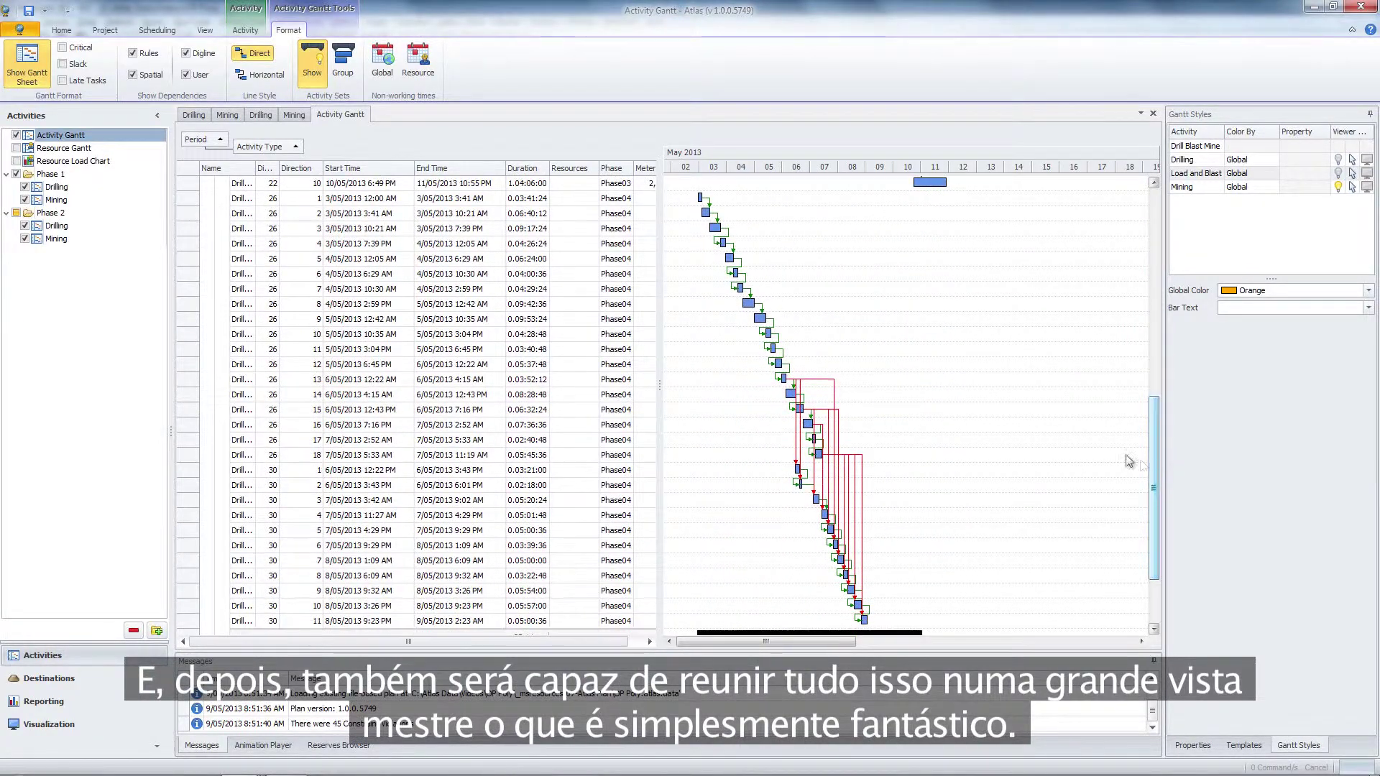
{"action": "left_click", "coordinate": [133, 75]}
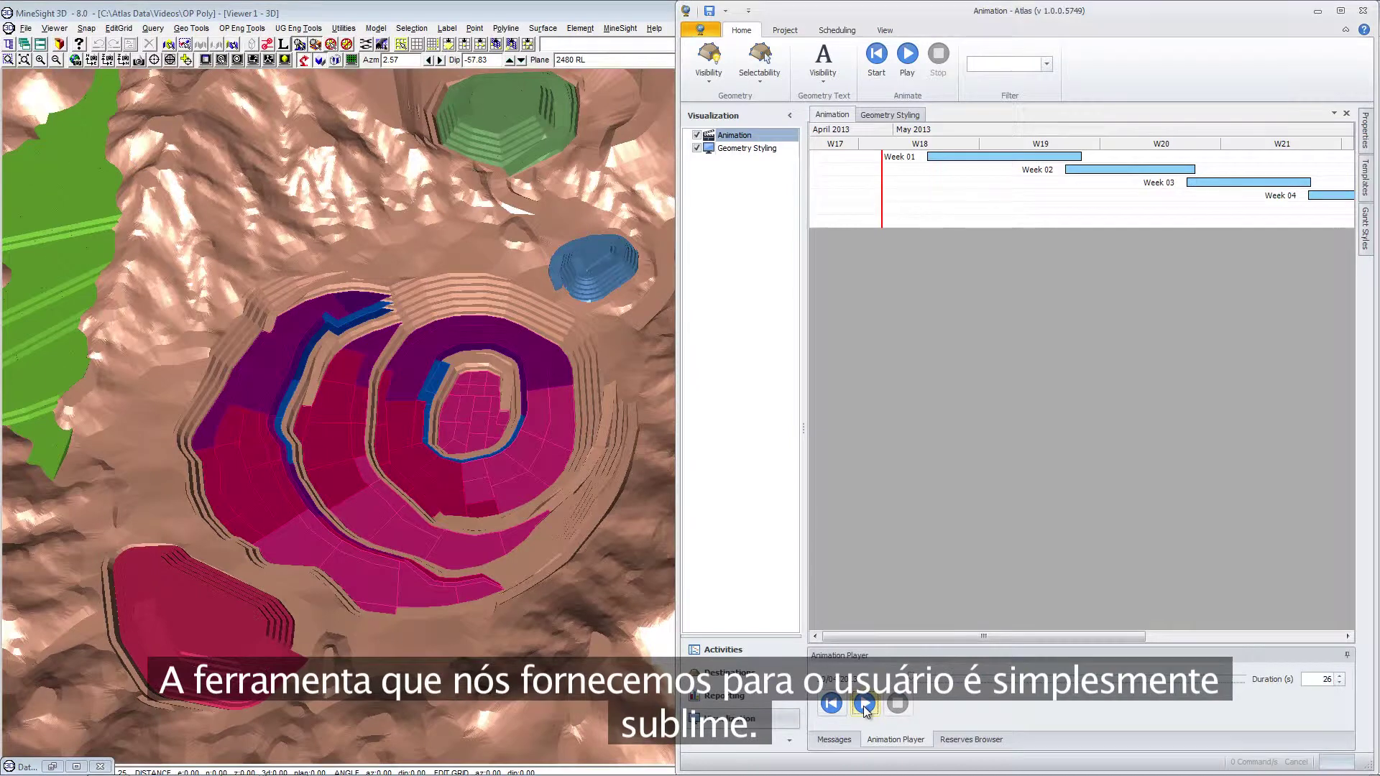
Step: Play the animation of the weekly mining schedule on the open pit model
{"action": "left_click", "coordinate": [864, 704]}
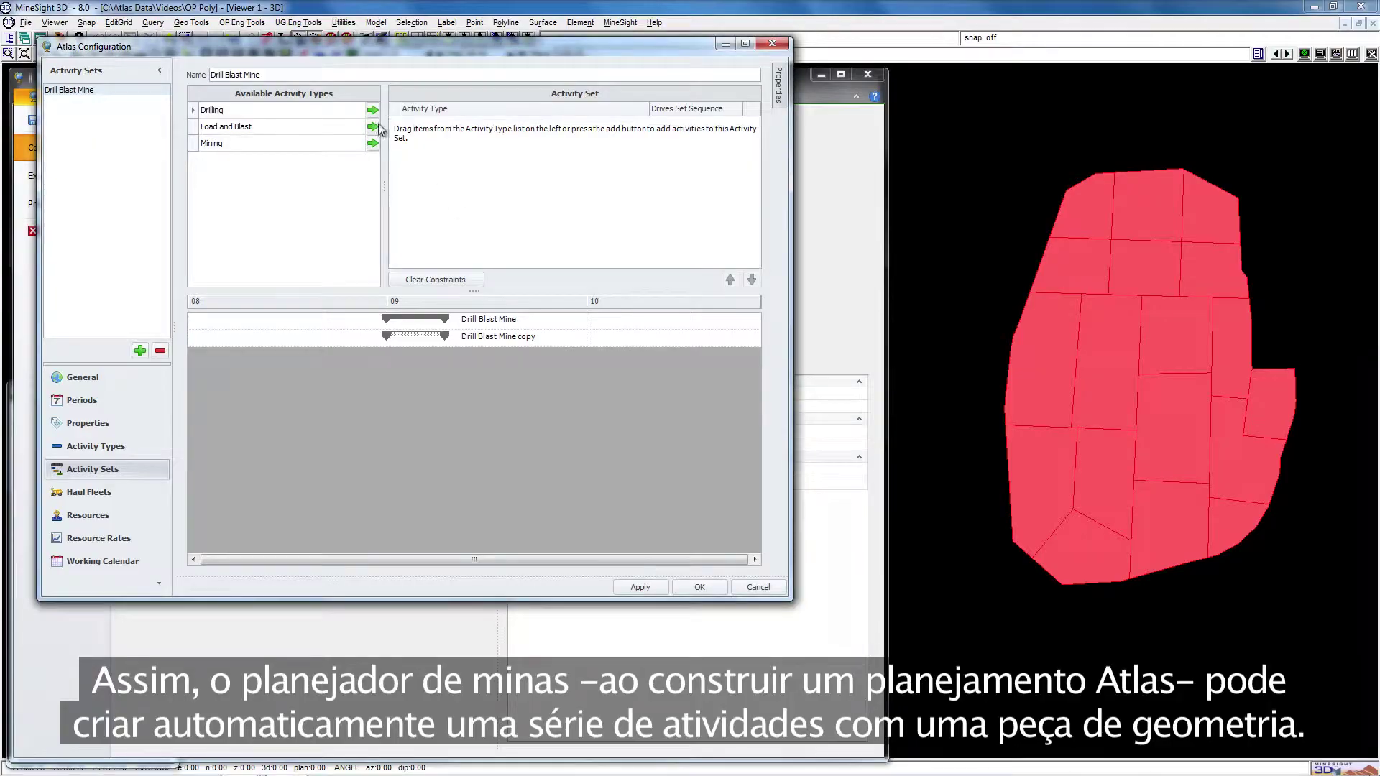
Step: Build the Drill Blast Mine activity set from Drilling, Load and Blast, and Mining, linked one after another
{"action": "left_click", "coordinate": [373, 110]}
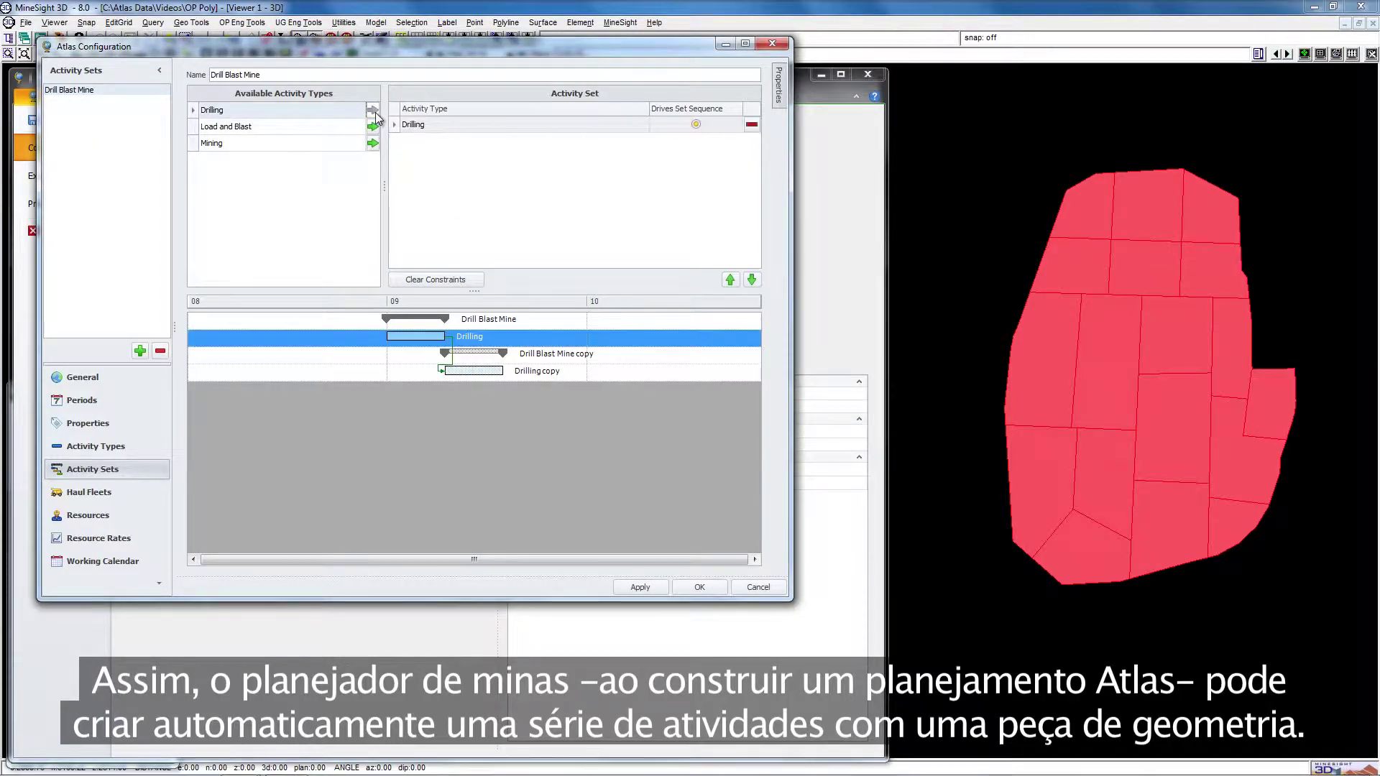
{"action": "left_click", "coordinate": [373, 126]}
{"action": "left_click", "coordinate": [373, 143]}
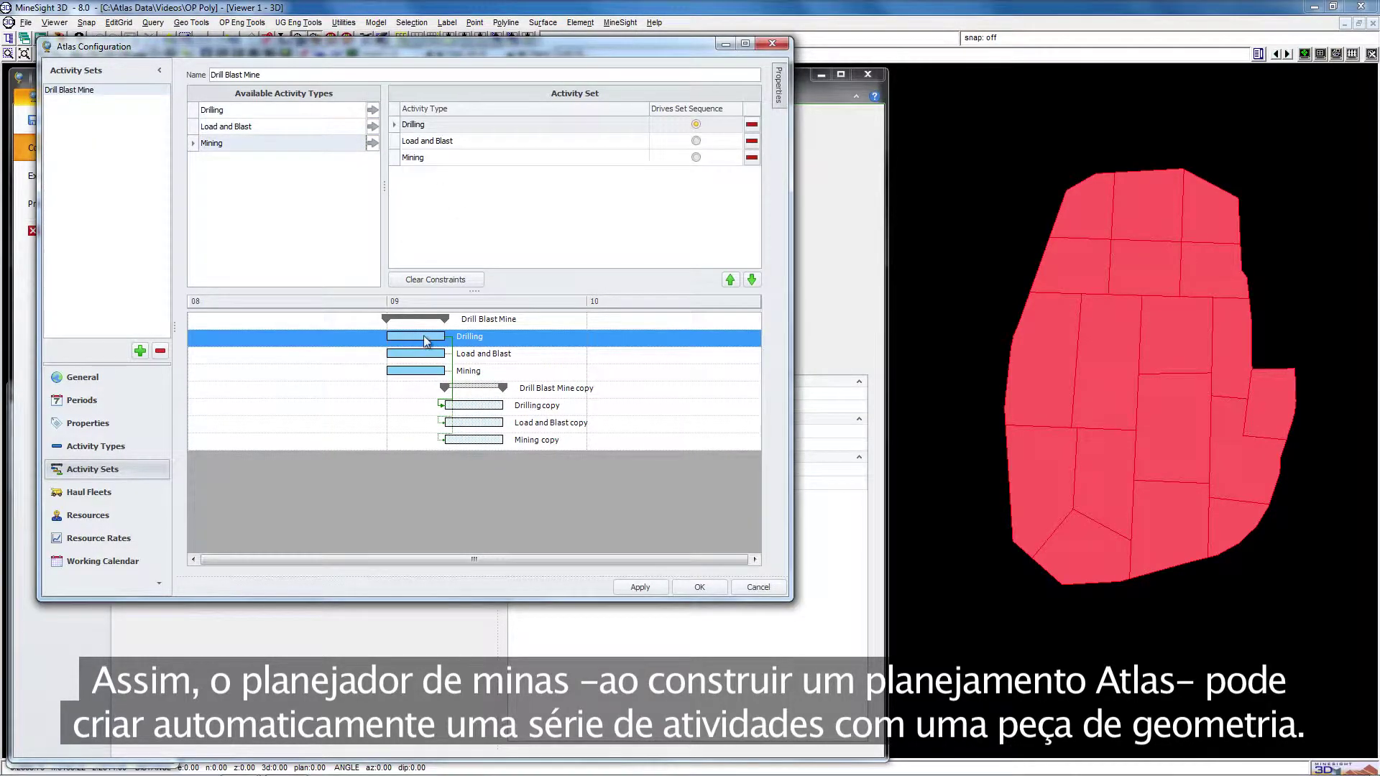
{"action": "left_click_drag", "start_coordinate": [424, 351], "coordinate": [417, 371]}
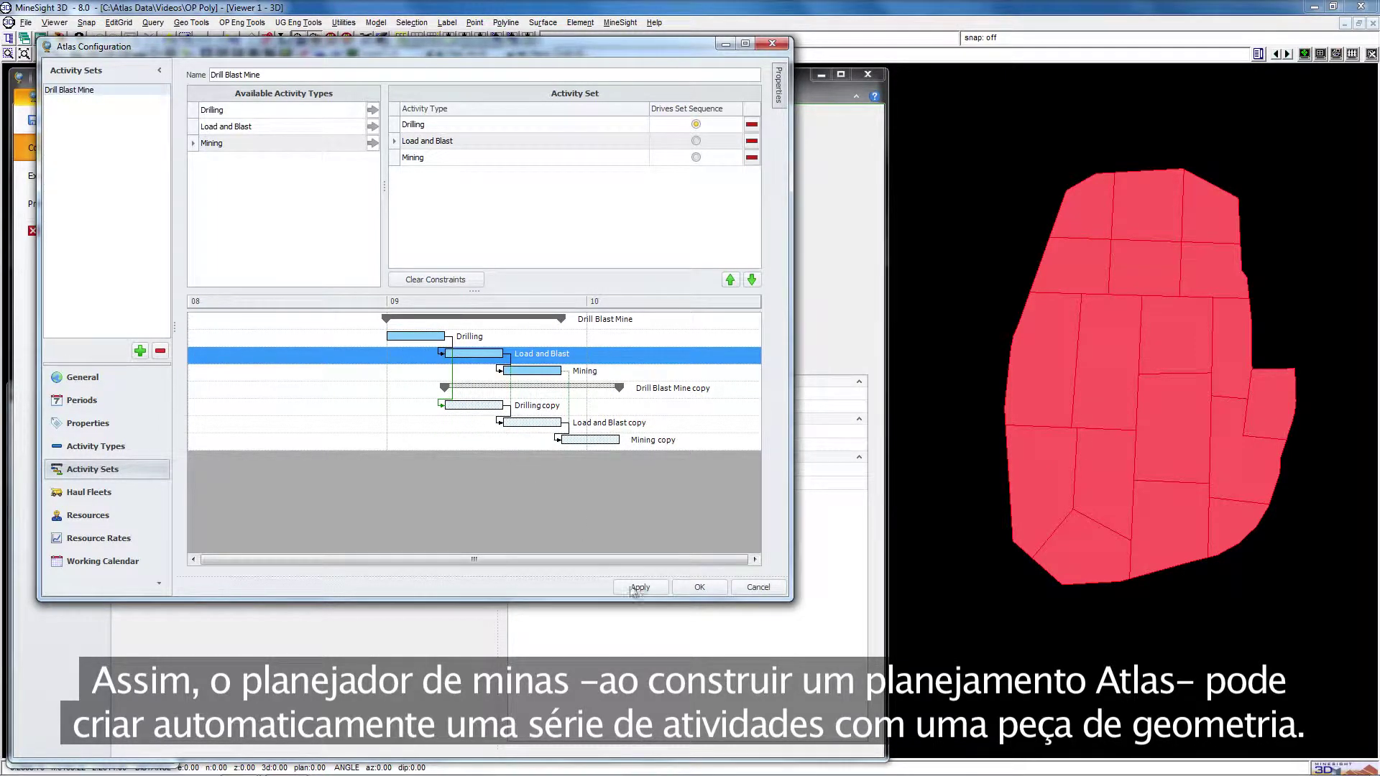
{"action": "left_click", "coordinate": [700, 588]}
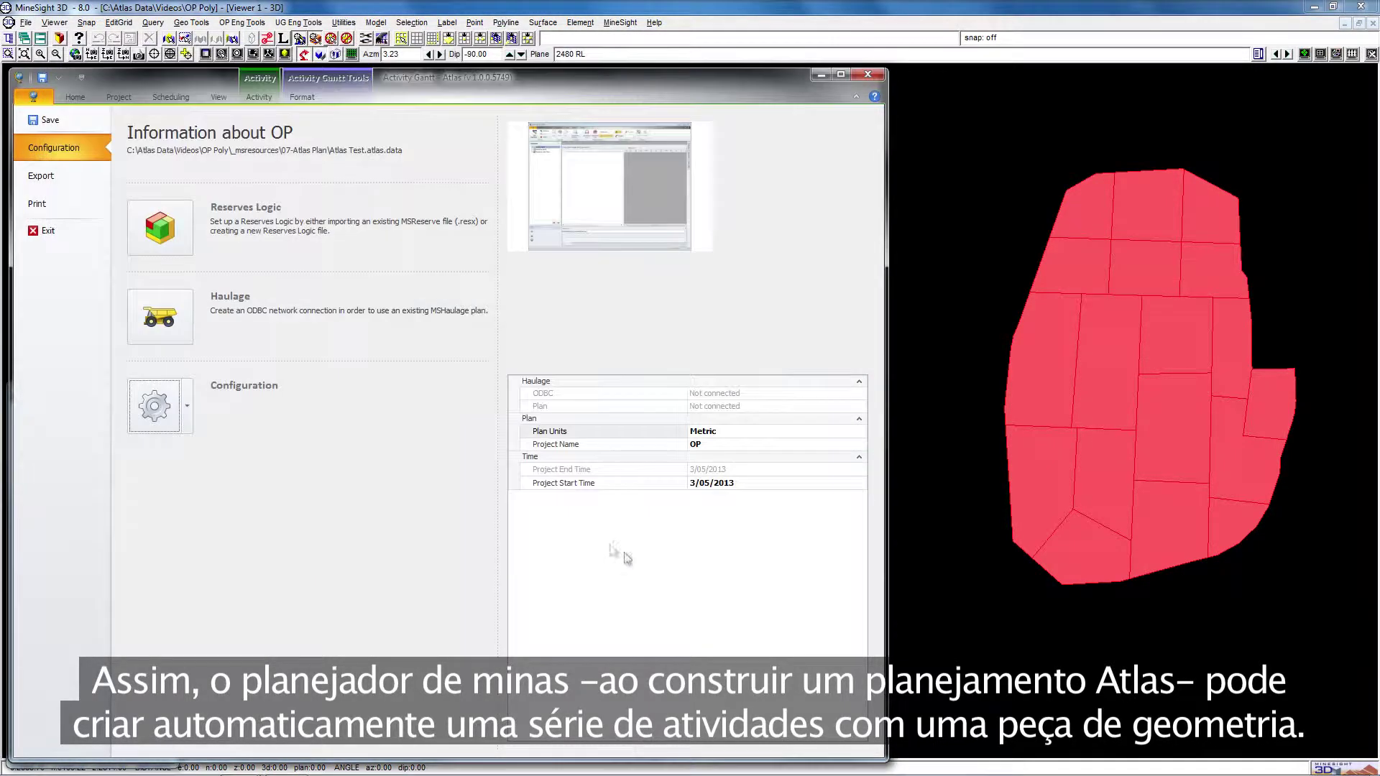
Step: Import all the red bench polygons as Drill Blast Mine activities through Multi-Import
{"action": "left_click", "coordinate": [263, 100]}
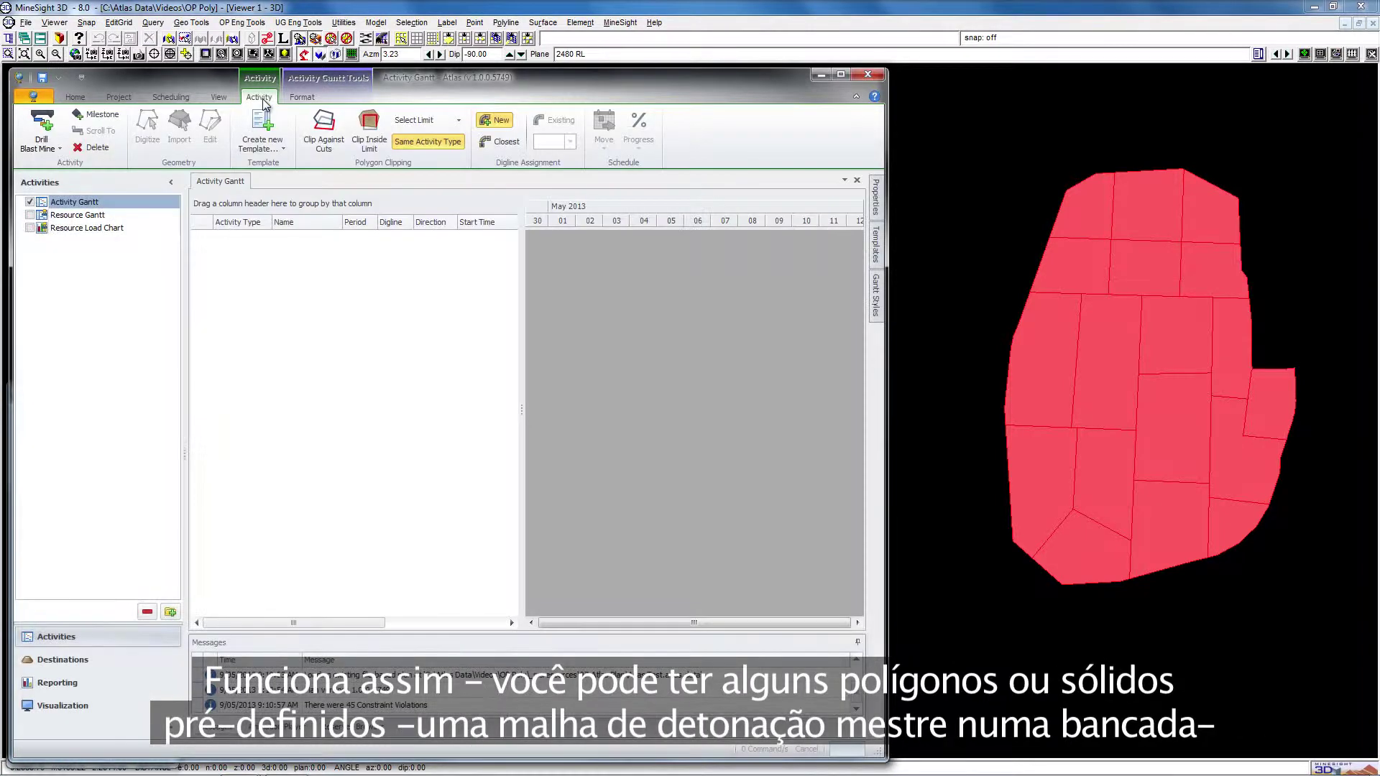
{"action": "left_click", "coordinate": [60, 150]}
{"action": "mouse_move", "coordinate": [71, 170]}
{"action": "left_click", "coordinate": [165, 197]}
{"action": "left_click", "coordinate": [345, 224]}
{"action": "left_click_drag", "start_coordinate": [1328, 154], "coordinate": [989, 606]}
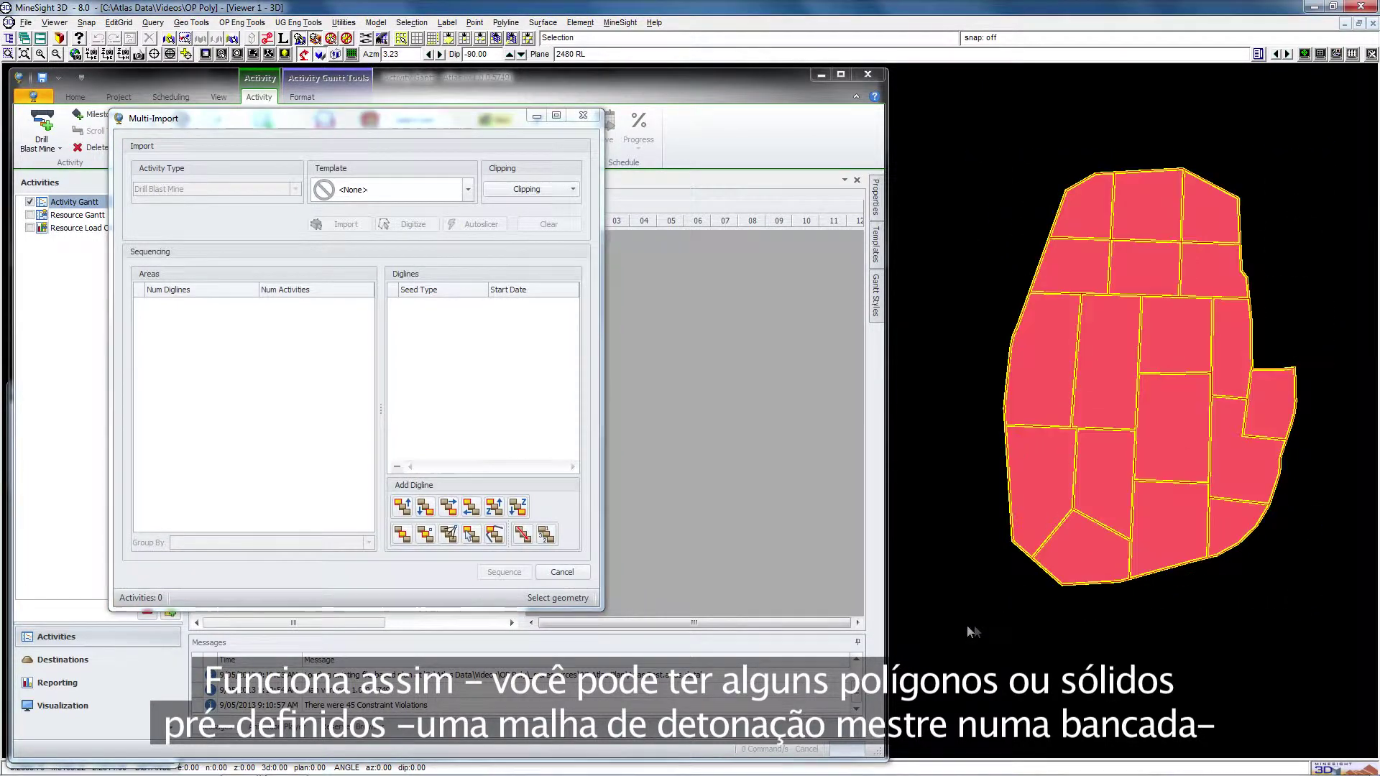
{"action": "right_click", "coordinate": [1048, 626]}
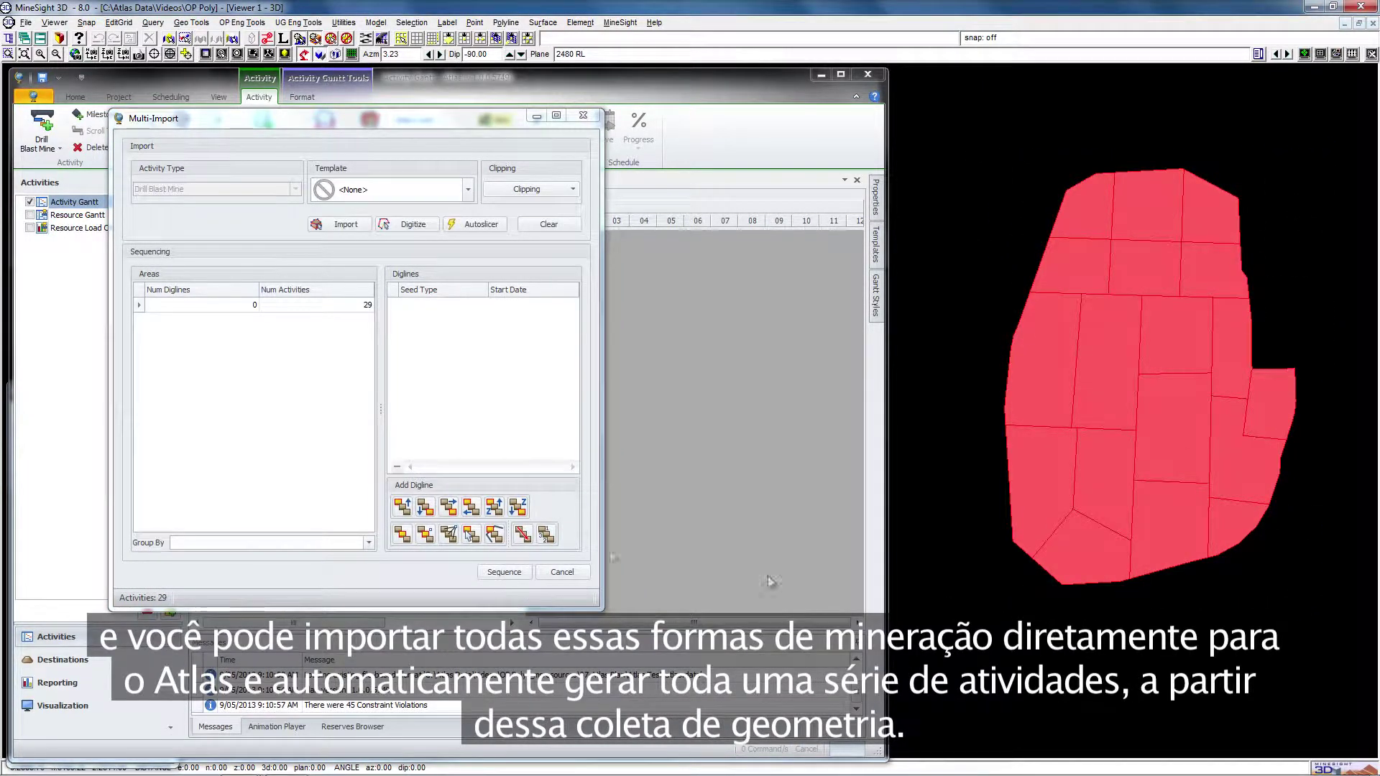
Step: Add a NorthMost digline to the ungrouped imported area and sequence its activities into the Gantt
{"action": "left_click", "coordinate": [139, 308]}
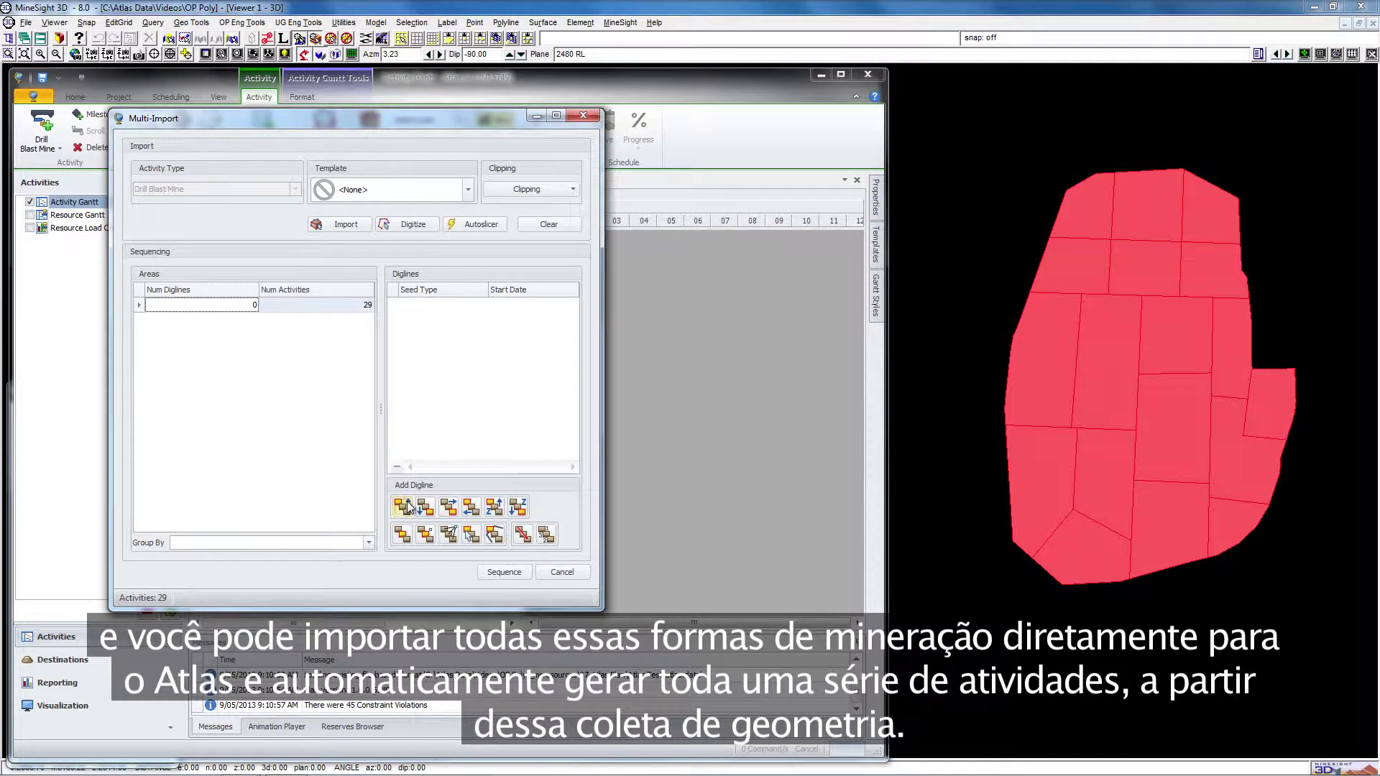
{"action": "left_click", "coordinate": [405, 507]}
{"action": "left_click", "coordinate": [516, 575]}
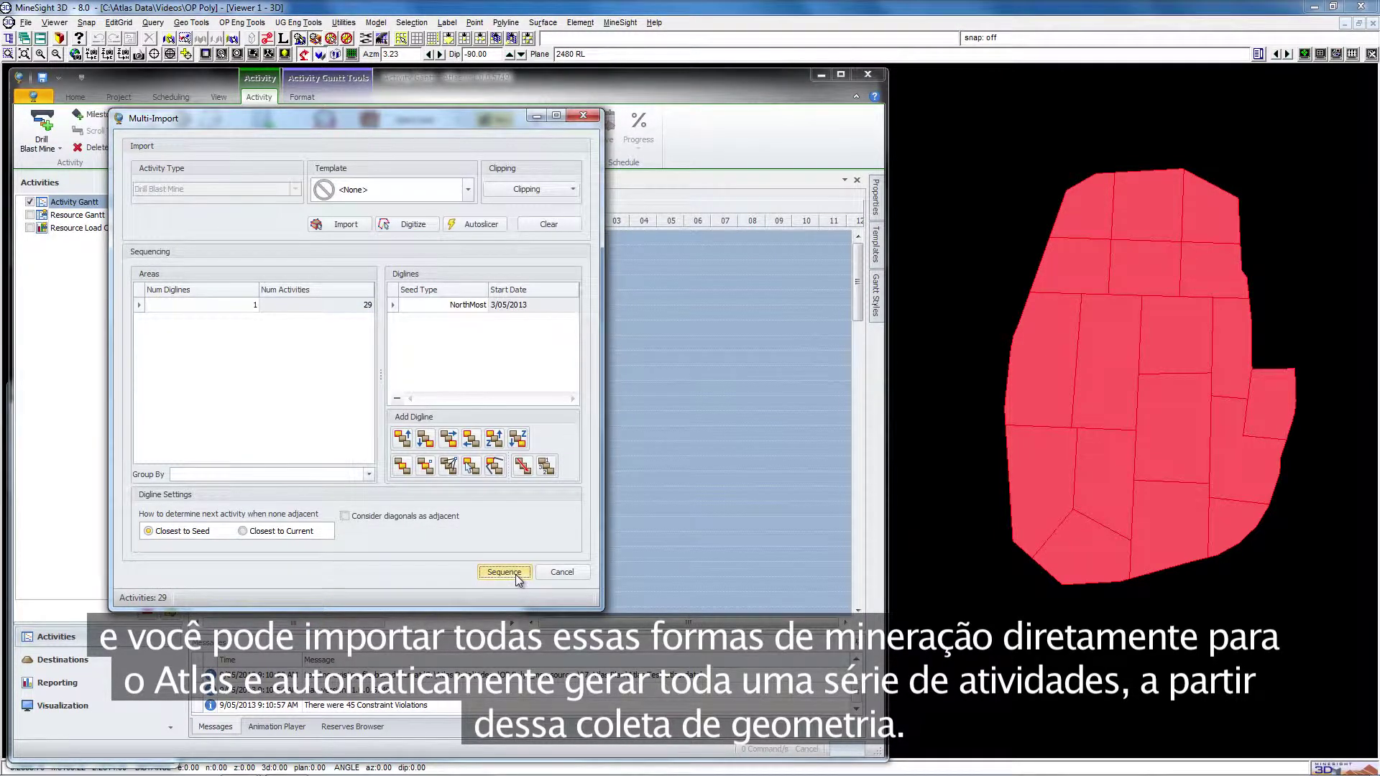
{"action": "left_click_drag", "start_coordinate": [860, 293], "coordinate": [865, 411]}
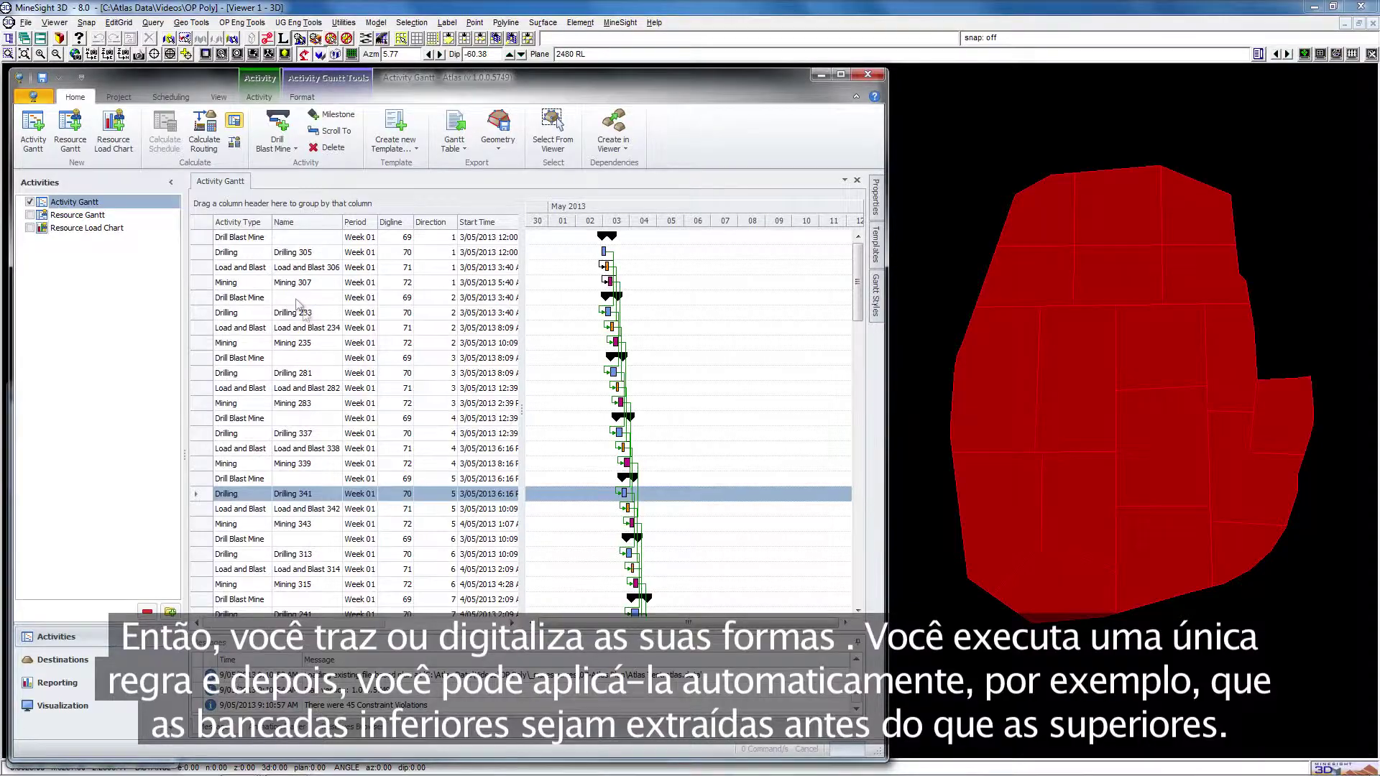
Step: Add an undermining dependency rule with a 30-degree expansion slope, filtered to the Drill Blast Mine activity type
{"action": "left_click", "coordinate": [167, 98]}
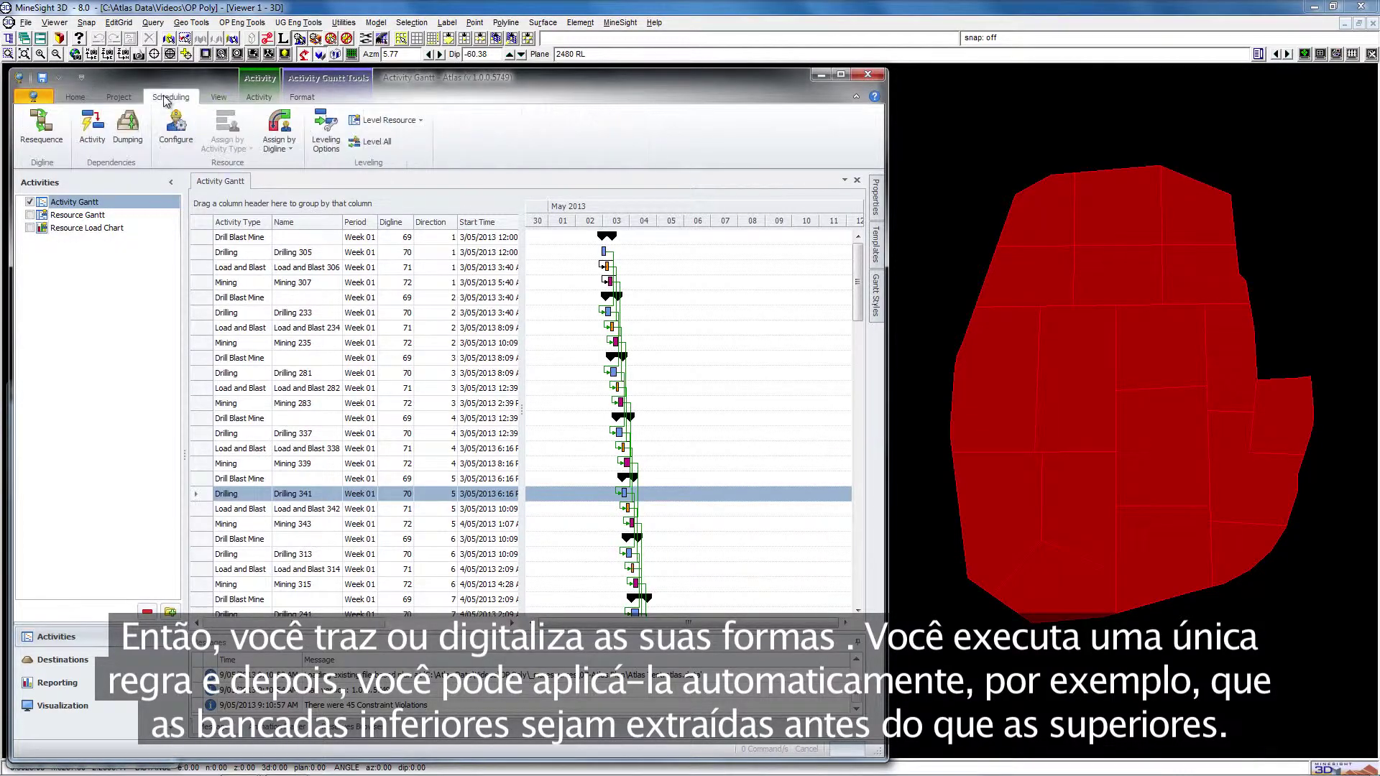
{"action": "left_click", "coordinate": [98, 136]}
{"action": "left_click", "coordinate": [195, 464]}
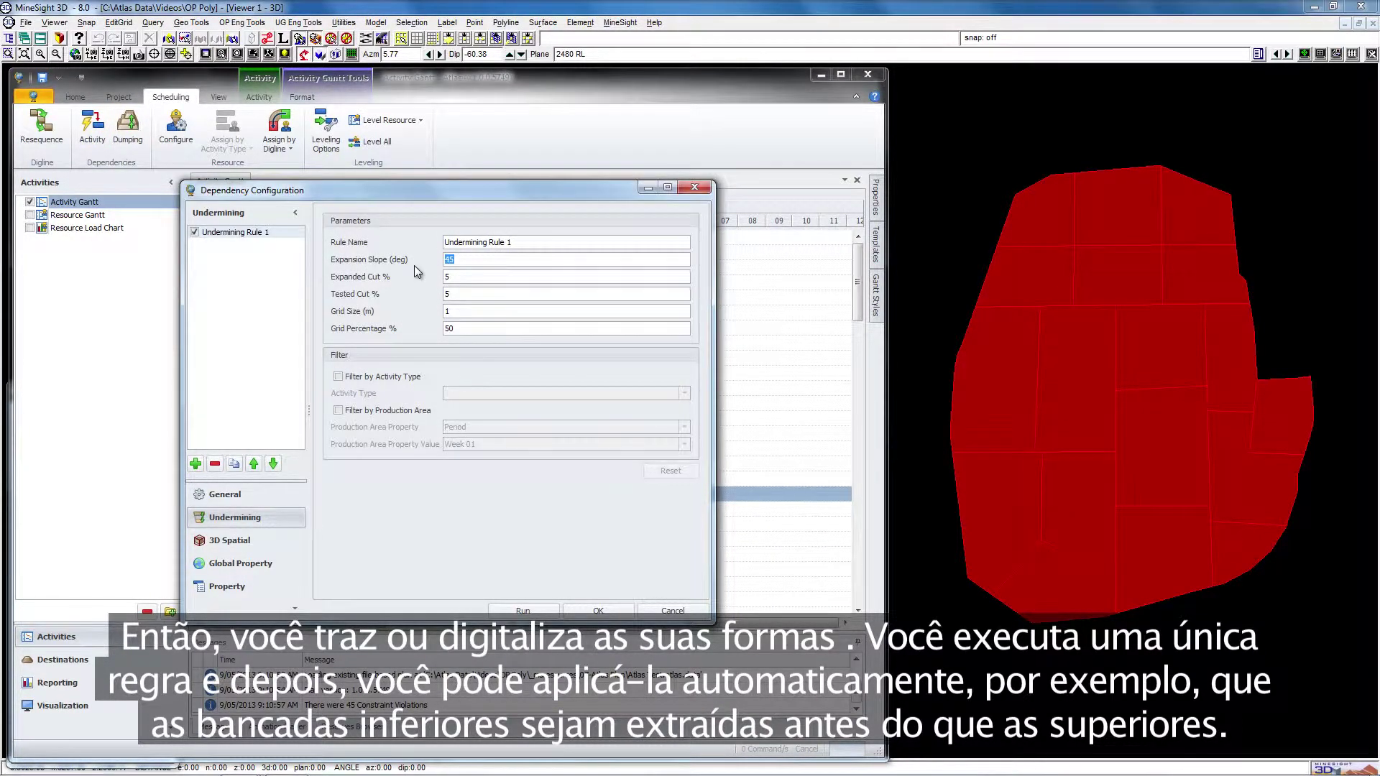
{"action": "type", "text": "30"}
{"action": "left_click", "coordinate": [377, 375]}
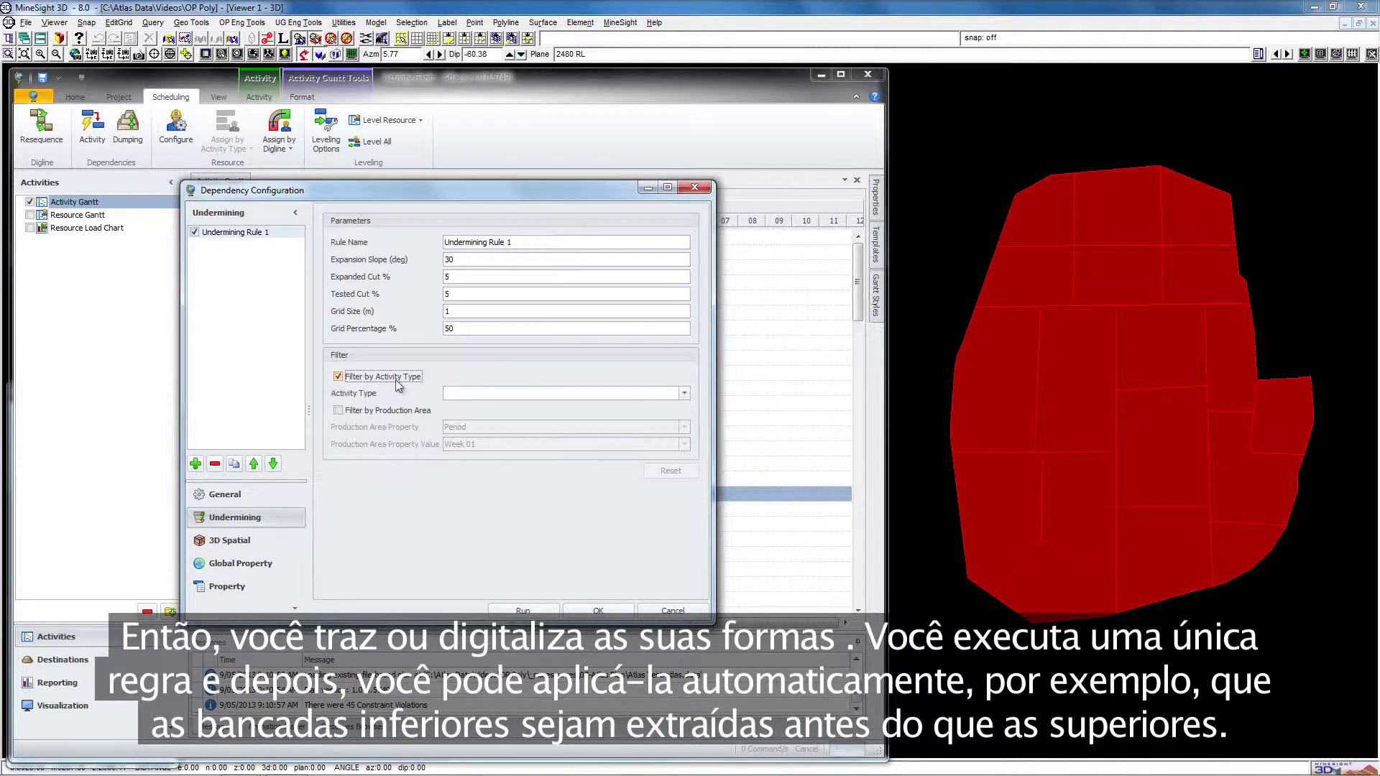
{"action": "left_click", "coordinate": [682, 393]}
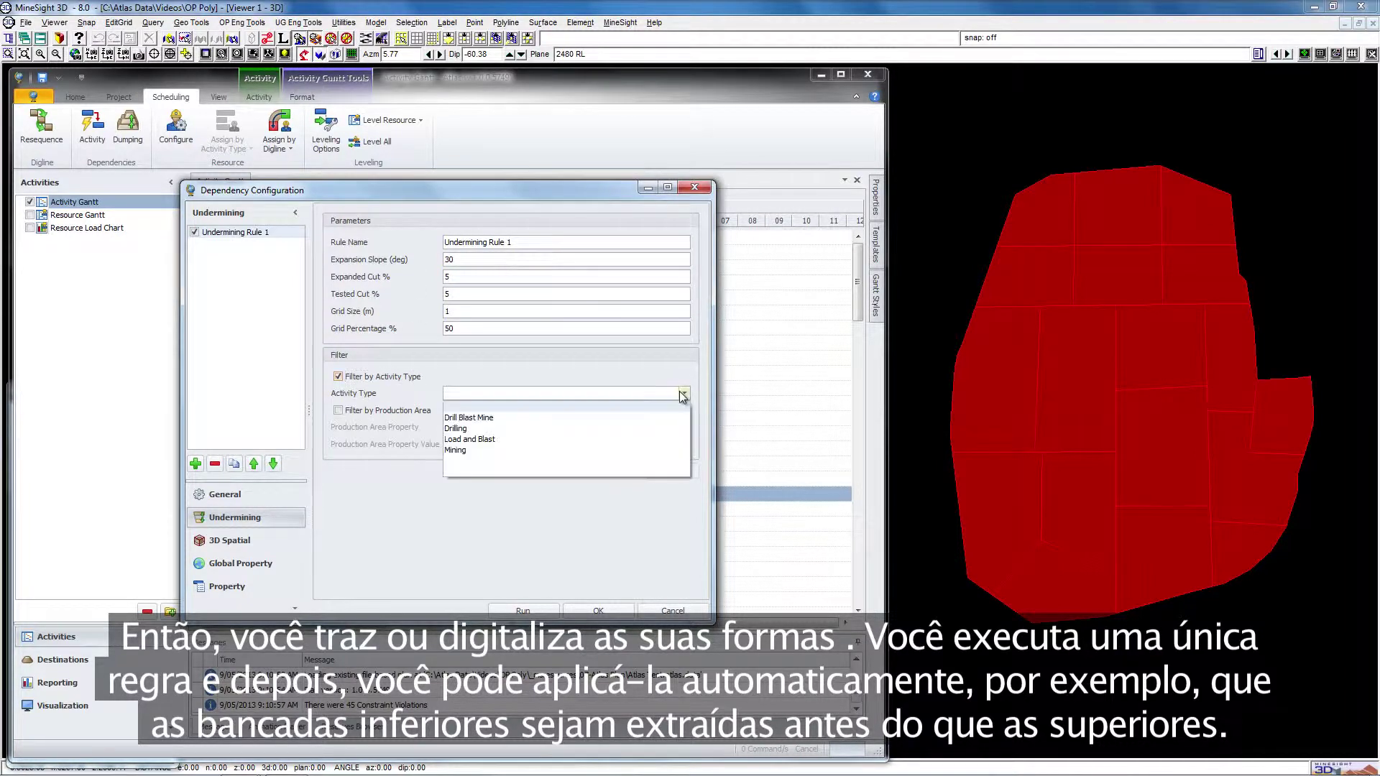
{"action": "left_click", "coordinate": [530, 420]}
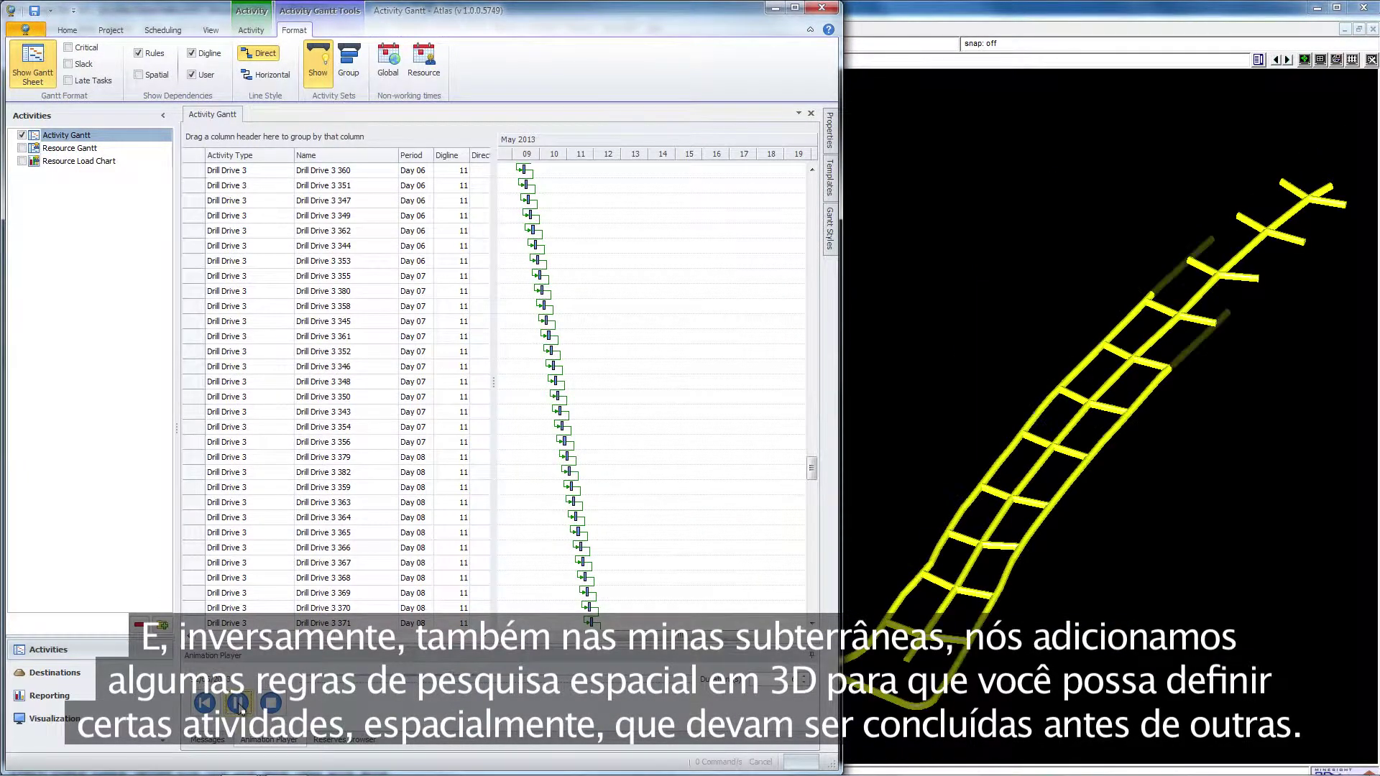
Step: Enable the 3D spatial rules Drill Drive 1 - Drill Drive 2 and Drill Drive 2 - Drill Drive 4, and run the dependencies
{"action": "left_click", "coordinate": [161, 30]}
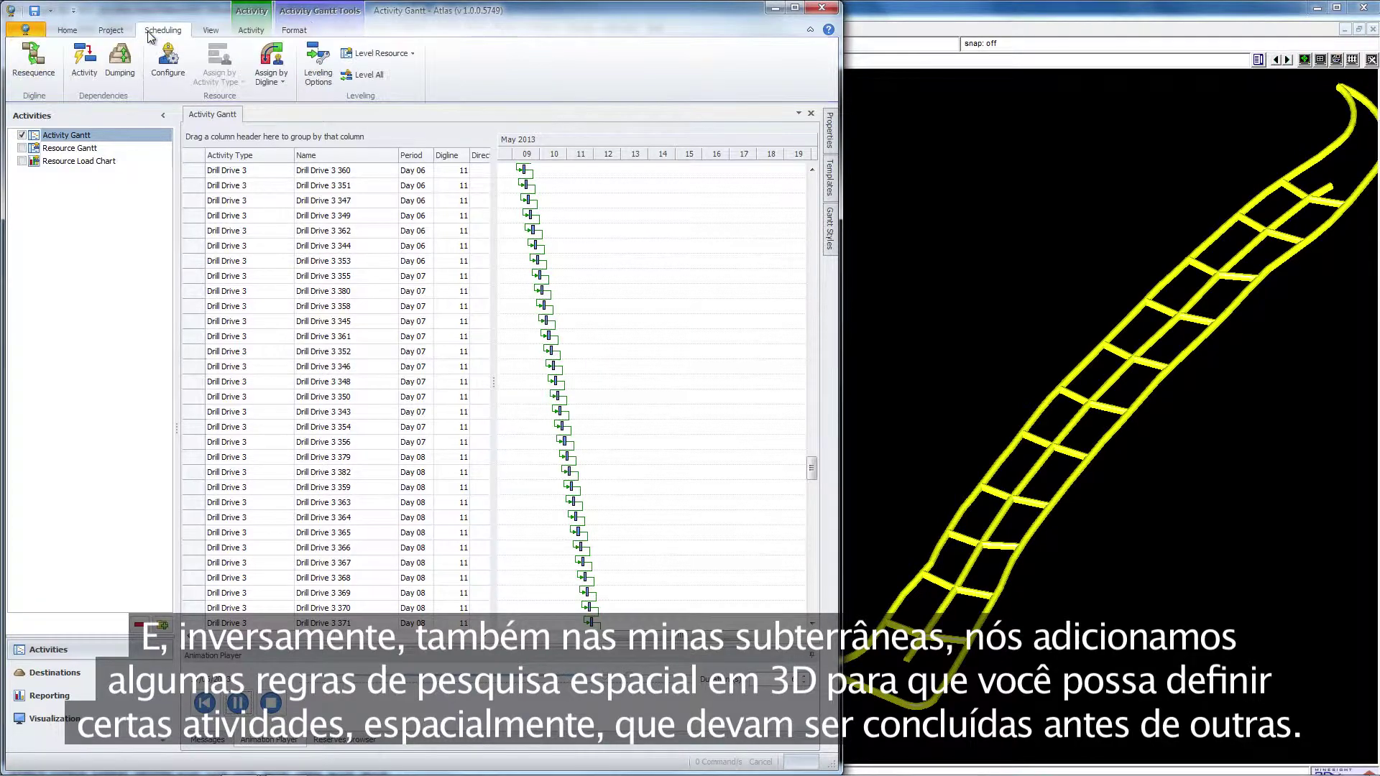
{"action": "left_click", "coordinate": [84, 58]}
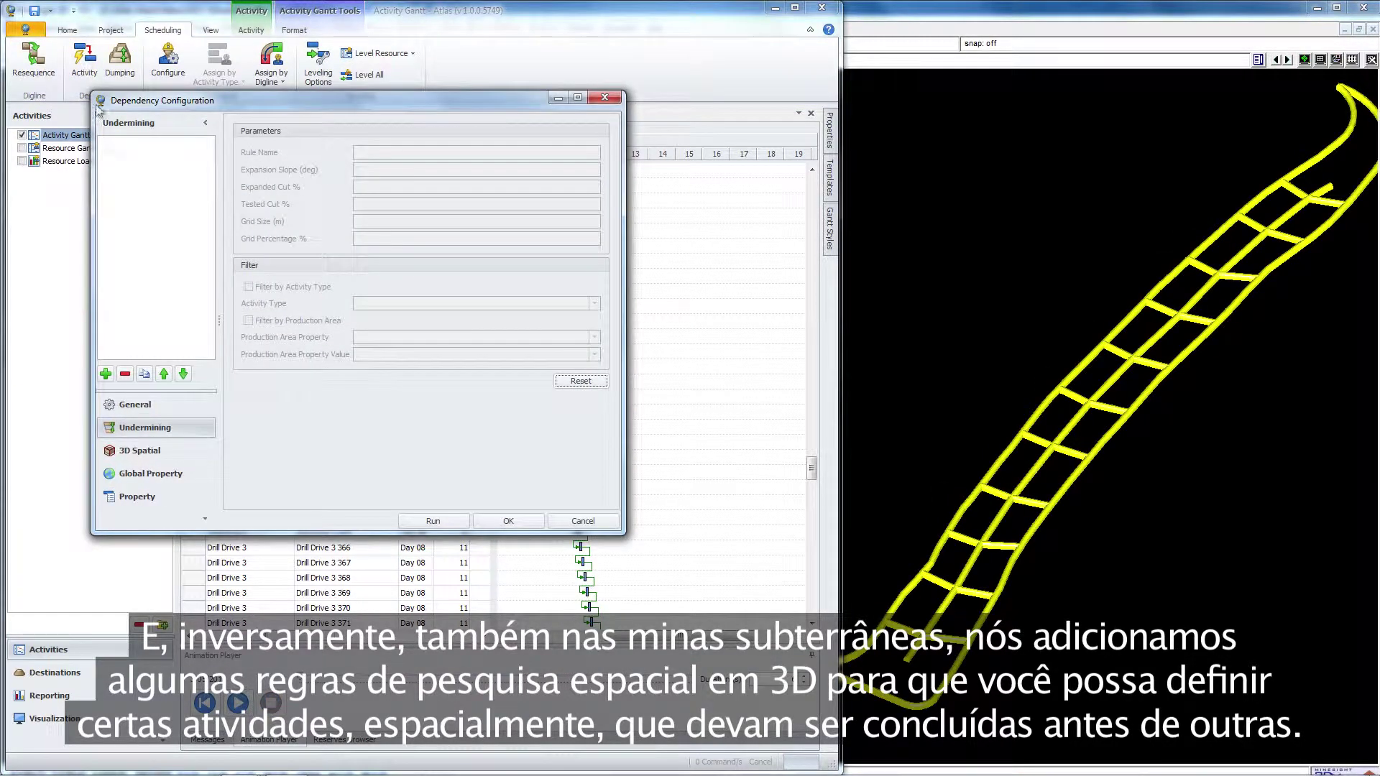
{"action": "left_click", "coordinate": [141, 451]}
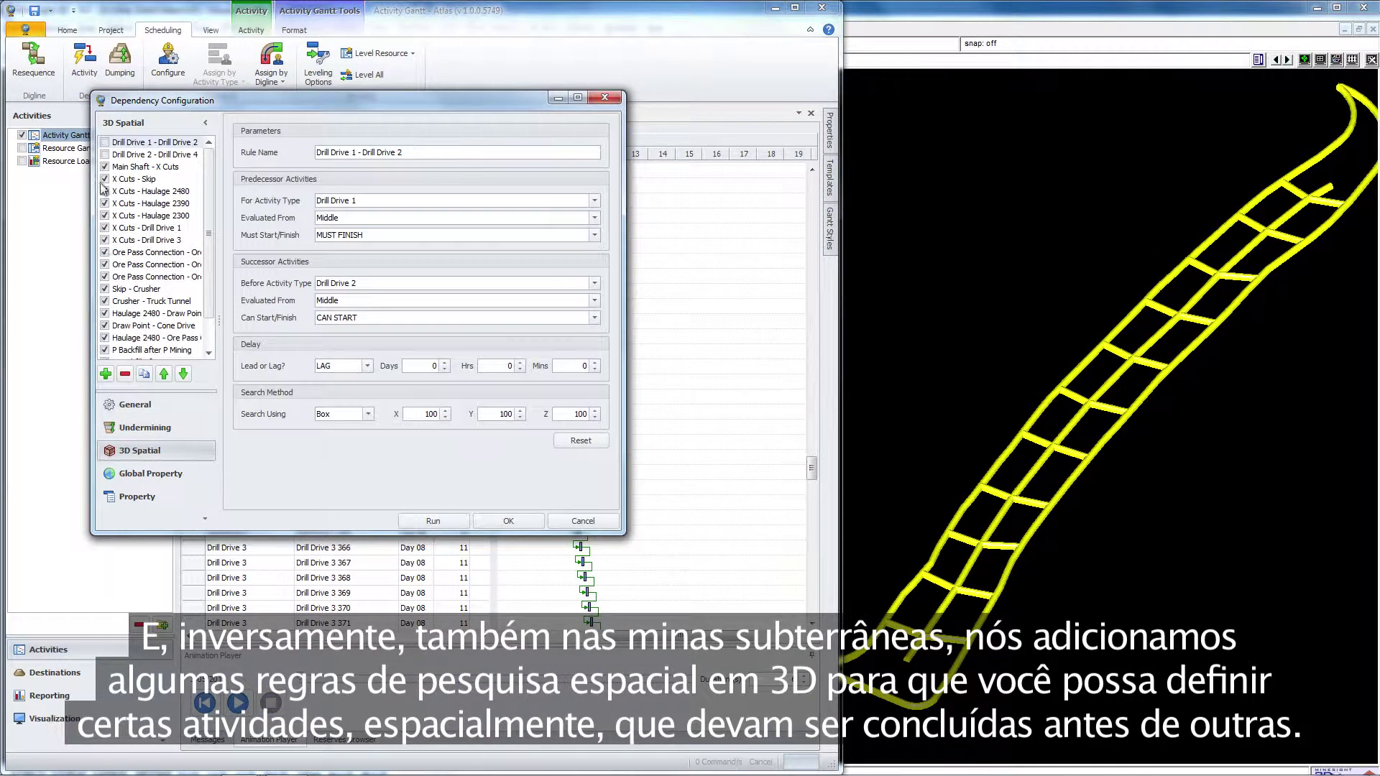
{"action": "left_click", "coordinate": [107, 157]}
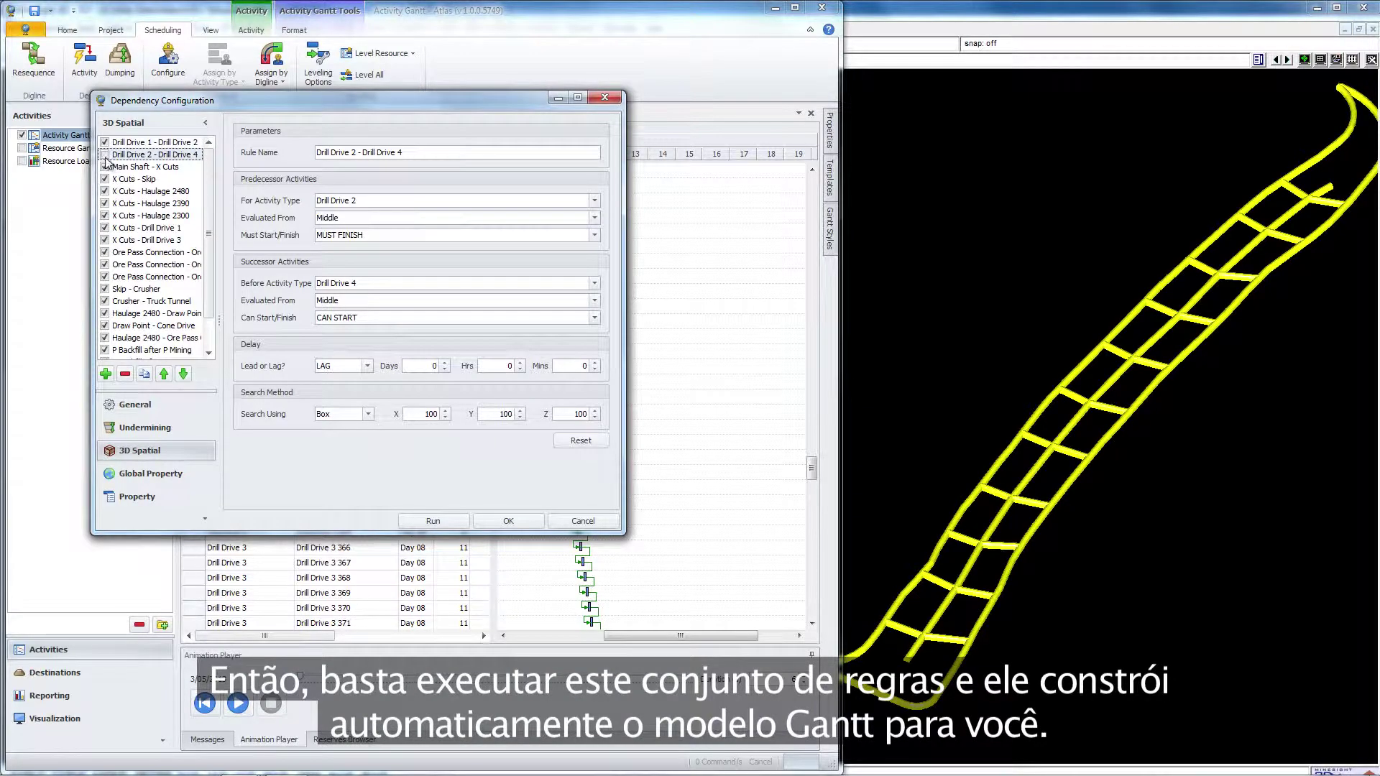
{"action": "left_click", "coordinate": [410, 521]}
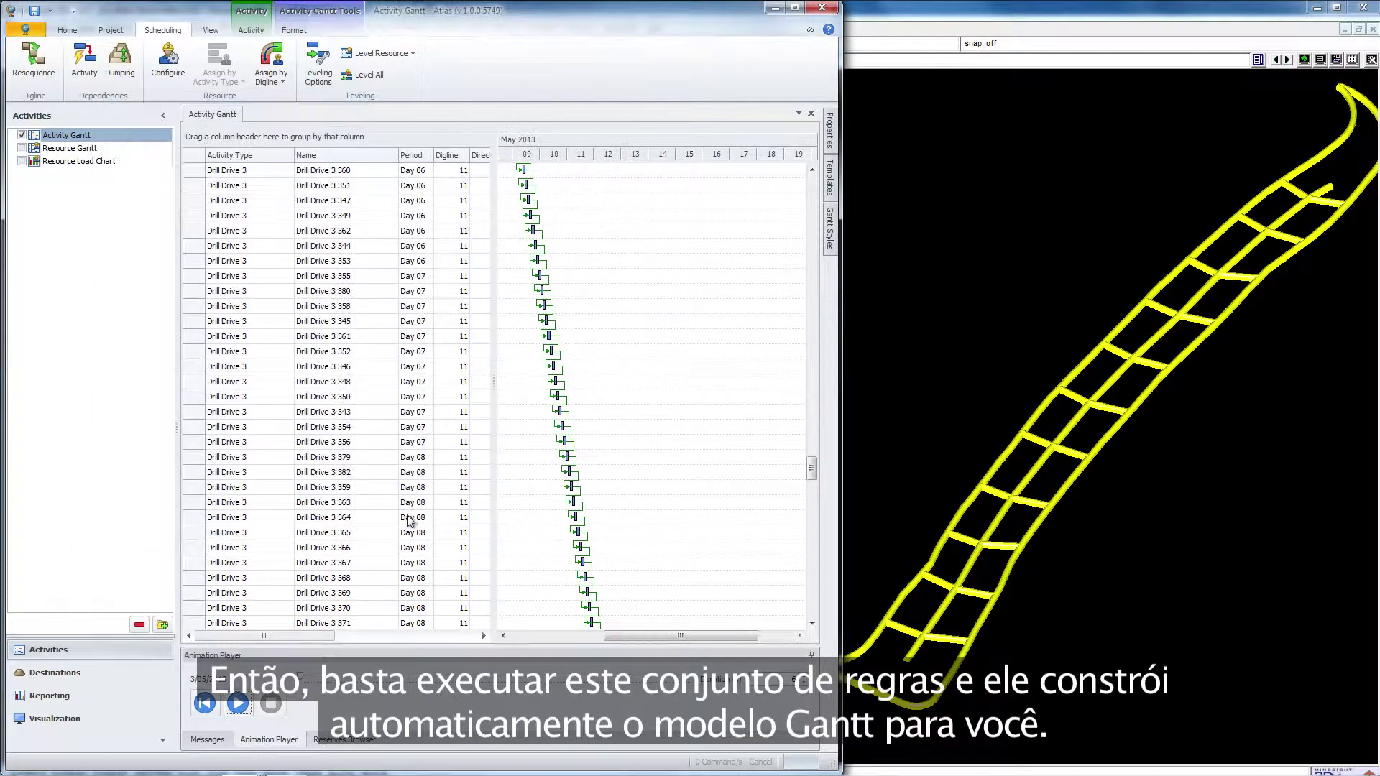
Step: Play the schedule animation for the sequenced drill drive activities
{"action": "left_click", "coordinate": [239, 701]}
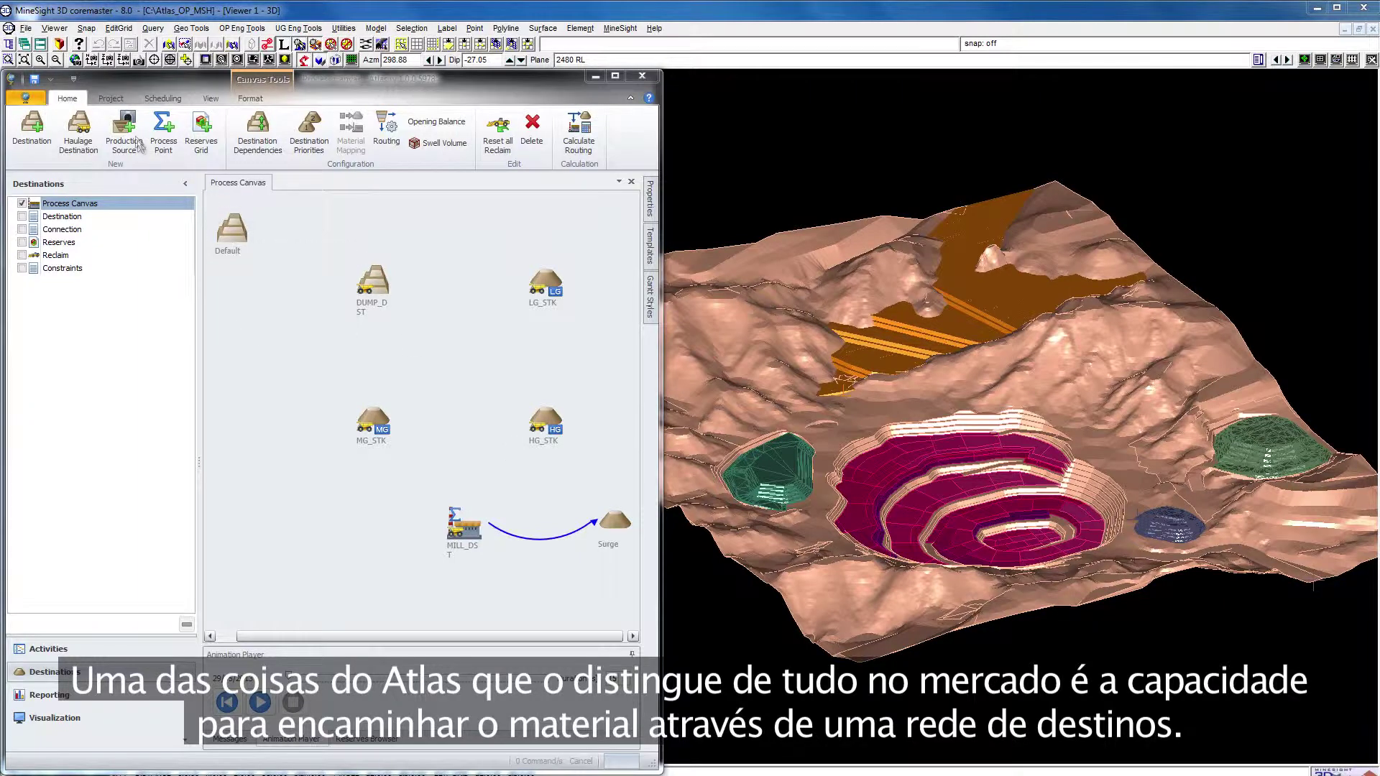
Step: Add the ATLAS_SRP production source to the process canvas and place it centrally between the dump and the stockpiles
{"action": "left_click", "coordinate": [126, 133]}
{"action": "left_click", "coordinate": [369, 60]}
{"action": "left_click_drag", "start_coordinate": [272, 261], "coordinate": [468, 347]}
Step: Map all ATLAS_SRP materials by cutoff: 0 to DUMP_DST, 1 to LG_STK, 2 to MG_STK and 3 to HG_STK
{"action": "left_click", "coordinate": [342, 135]}
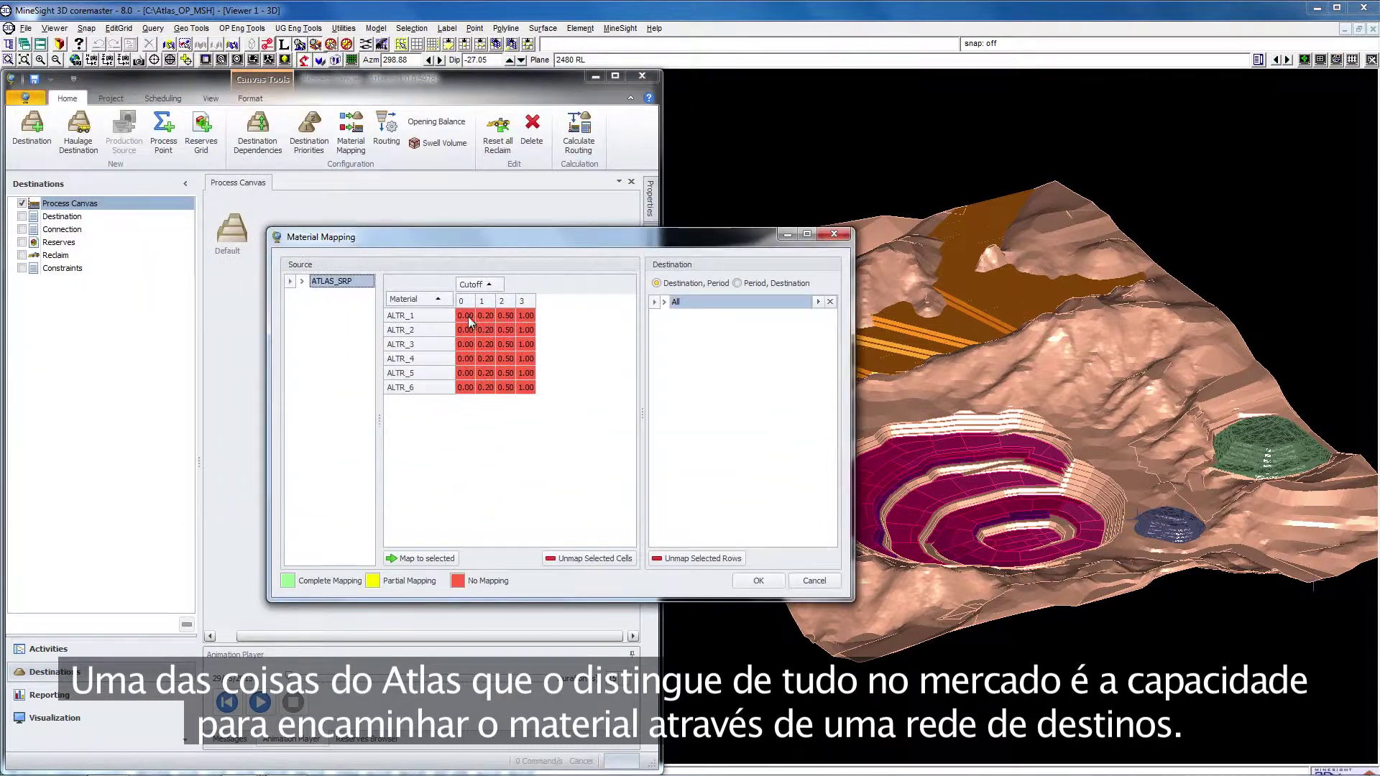
{"action": "left_click_drag", "start_coordinate": [469, 317], "coordinate": [469, 392]}
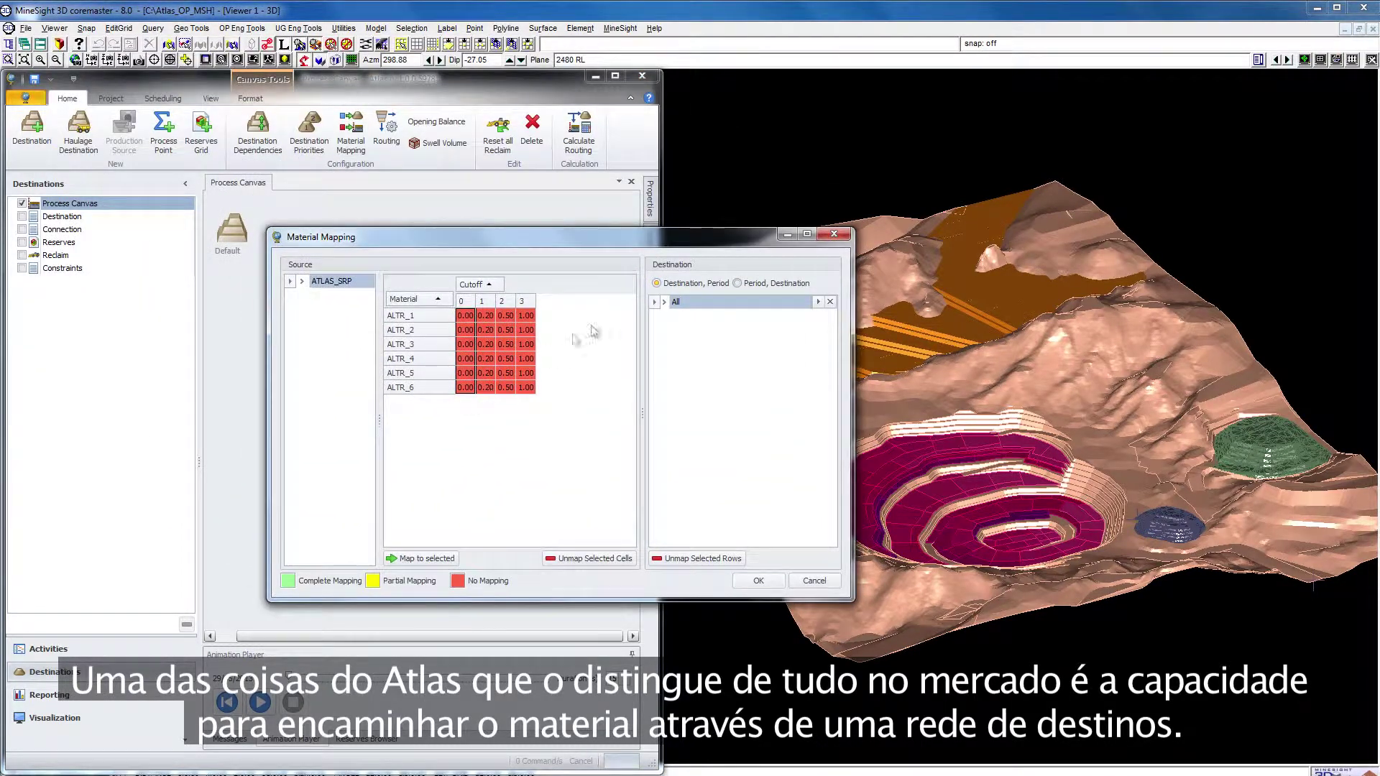
{"action": "left_click", "coordinate": [664, 302]}
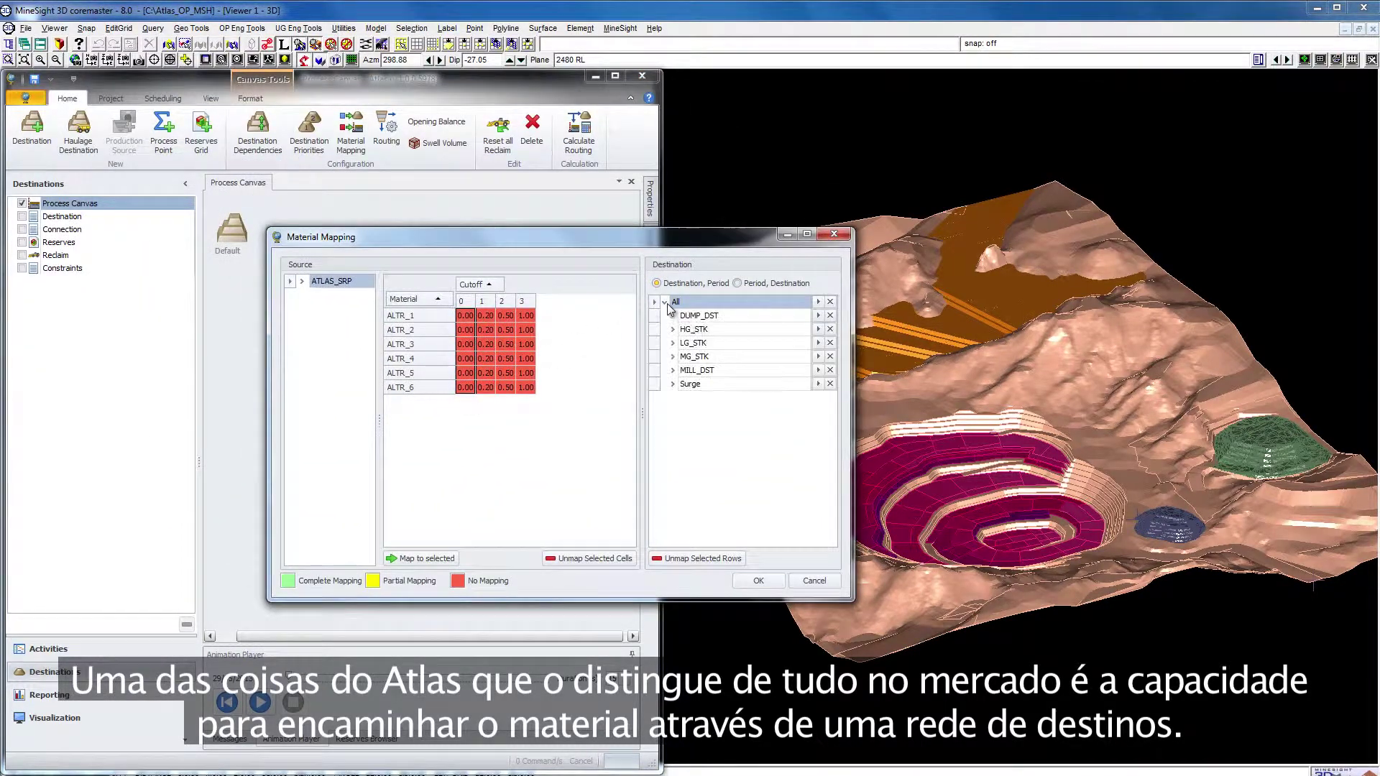
{"action": "left_click", "coordinate": [820, 317]}
{"action": "left_click", "coordinate": [818, 343]}
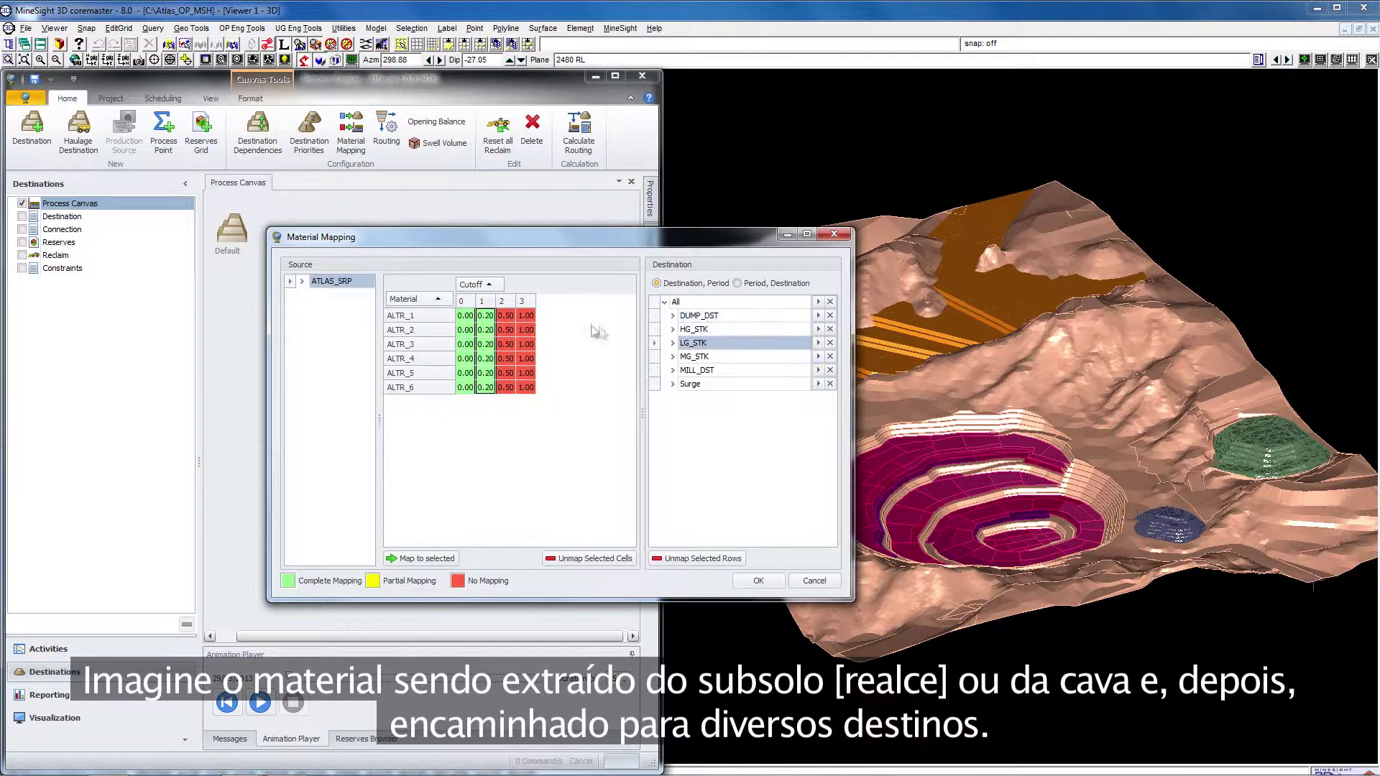
{"action": "left_click", "coordinate": [818, 356]}
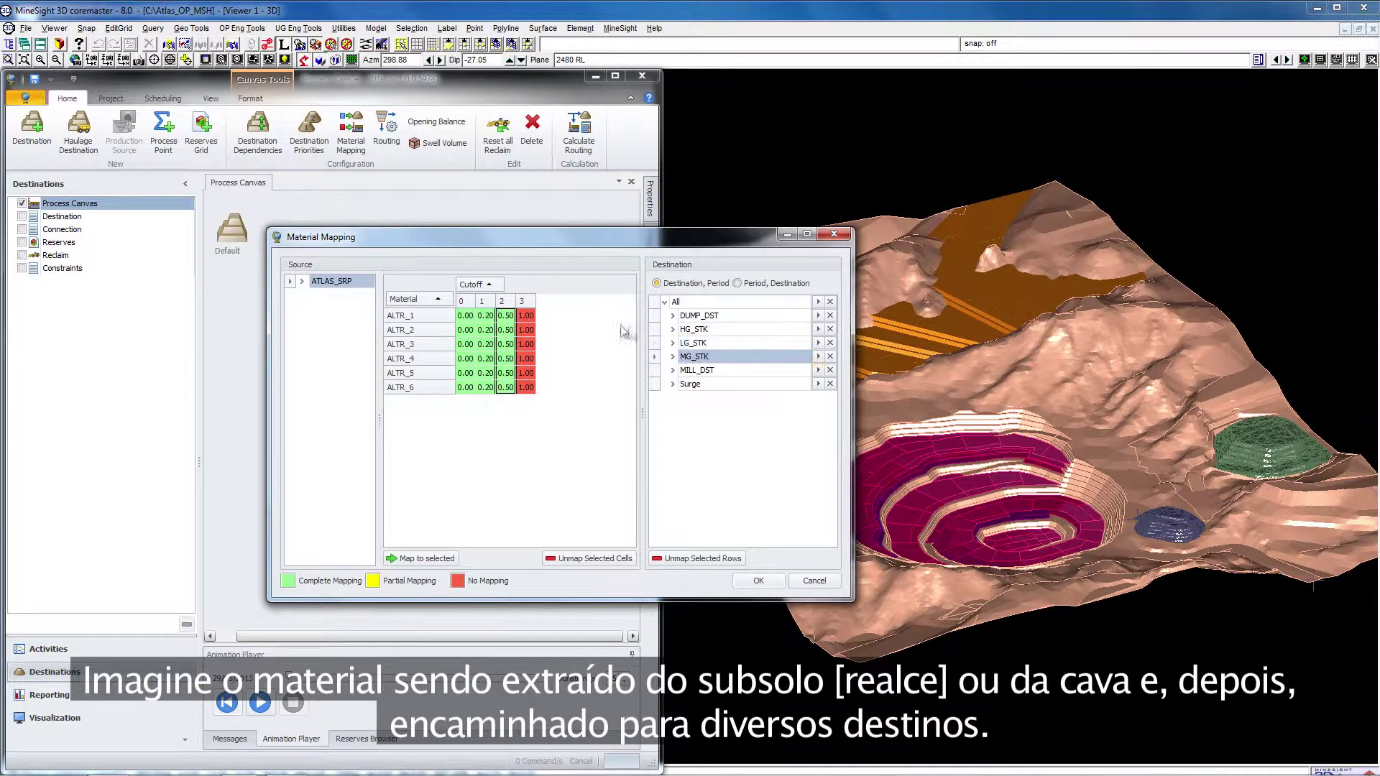
{"action": "left_click", "coordinate": [818, 329]}
{"action": "left_click", "coordinate": [758, 581]}
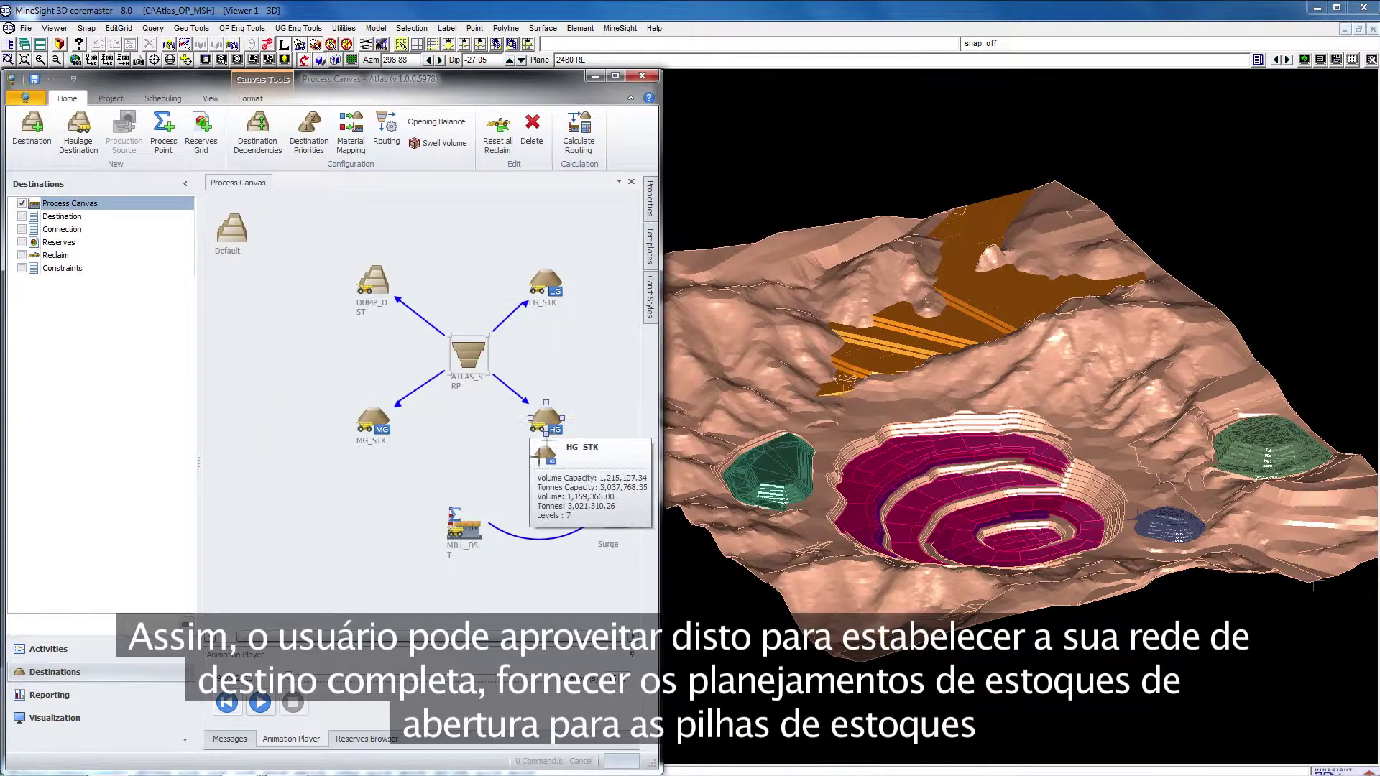
Step: Connect the HG_STK, MG_STK and Surge stockpiles to MILL_DST as reclaim routes
{"action": "left_click", "coordinate": [547, 430]}
{"action": "left_click", "coordinate": [374, 434]}
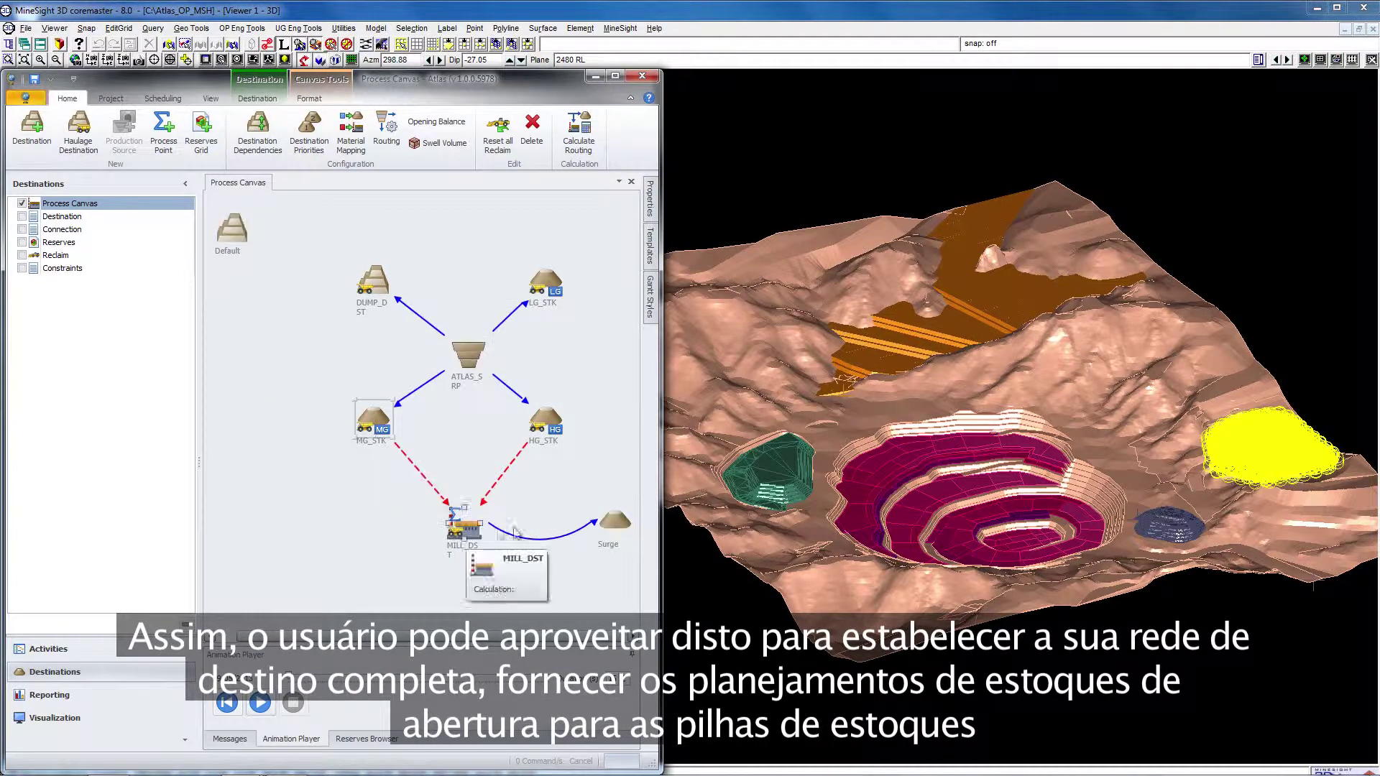
{"action": "left_click", "coordinate": [600, 521]}
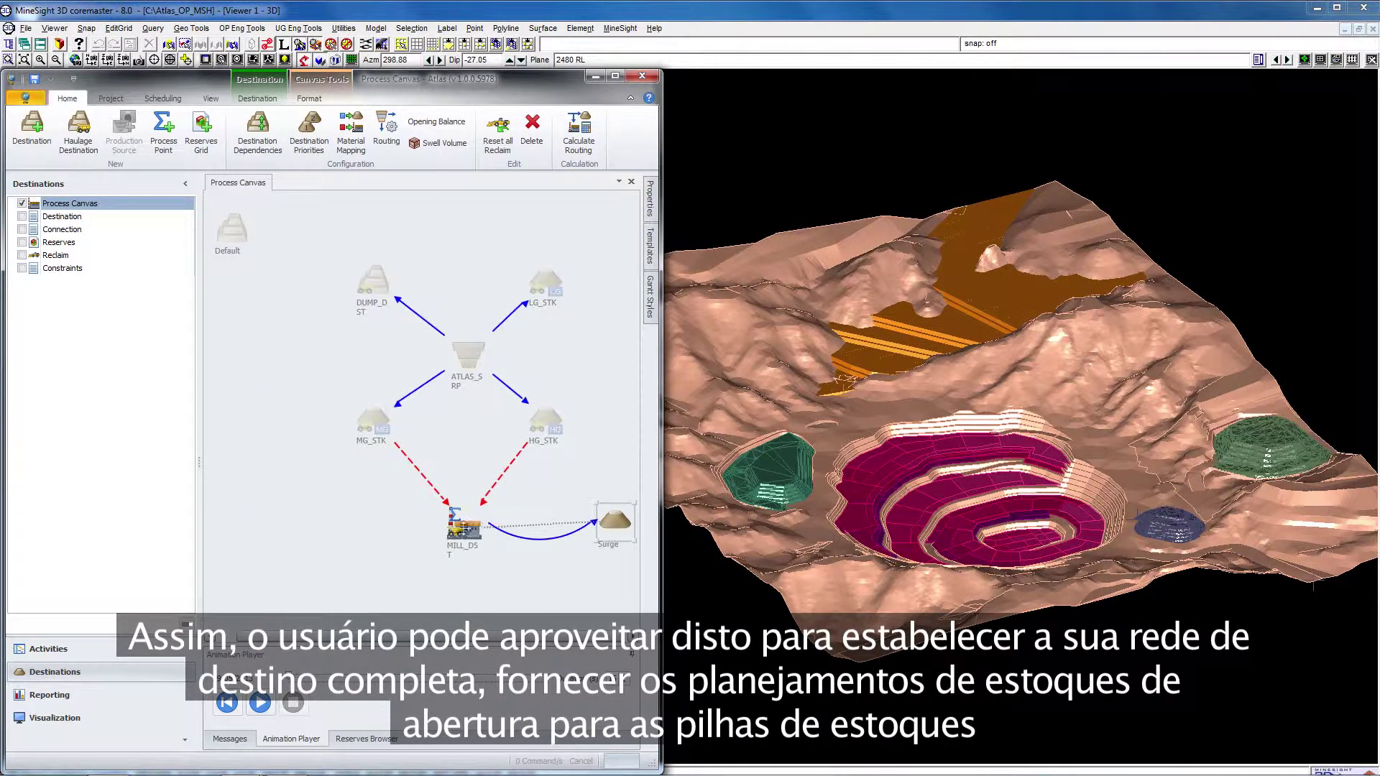
Step: Create a destination named Rail with a rail car image and infinite capacity, and connect MILL_DST to it
{"action": "left_click", "coordinate": [32, 126]}
{"action": "left_click", "coordinate": [337, 98]}
{"action": "left_click", "coordinate": [341, 165]}
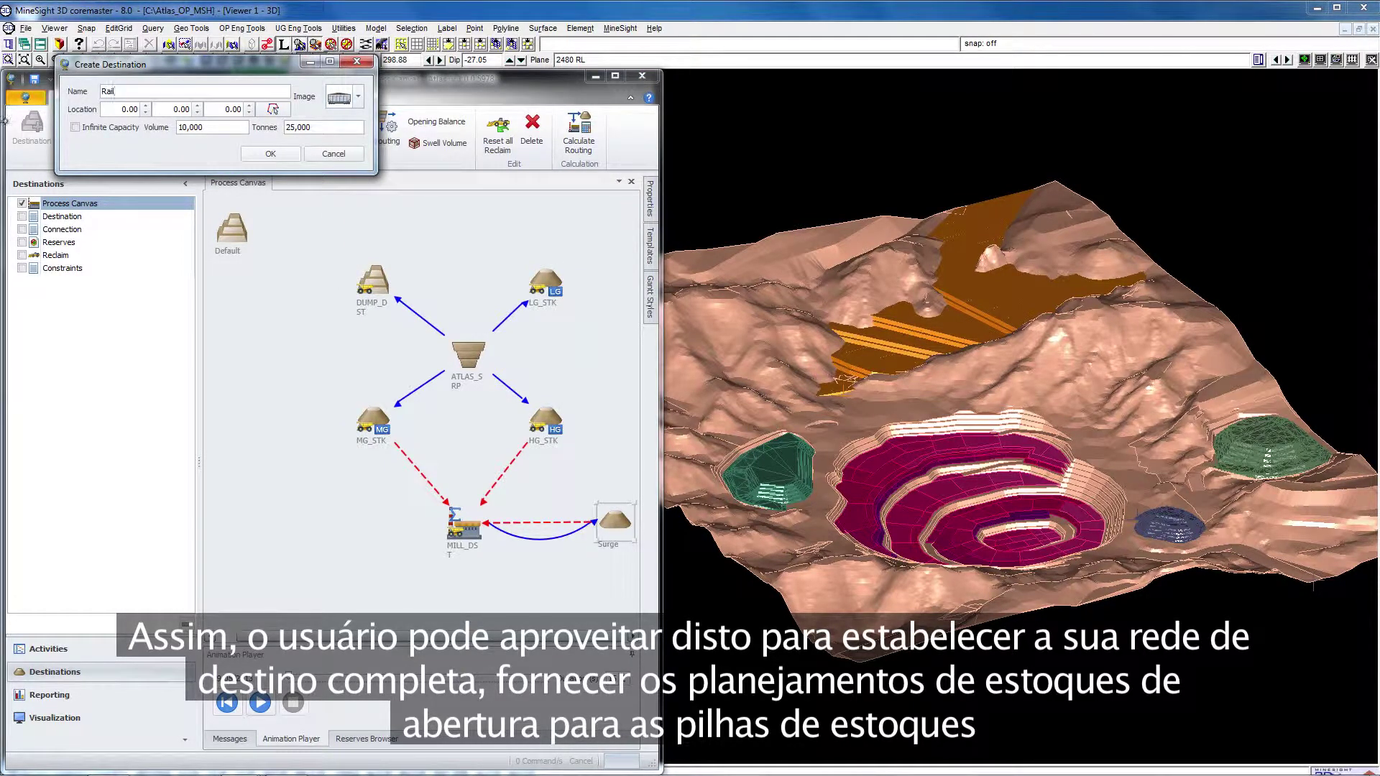
{"action": "left_click", "coordinate": [76, 127]}
{"action": "key", "text": "Return"}
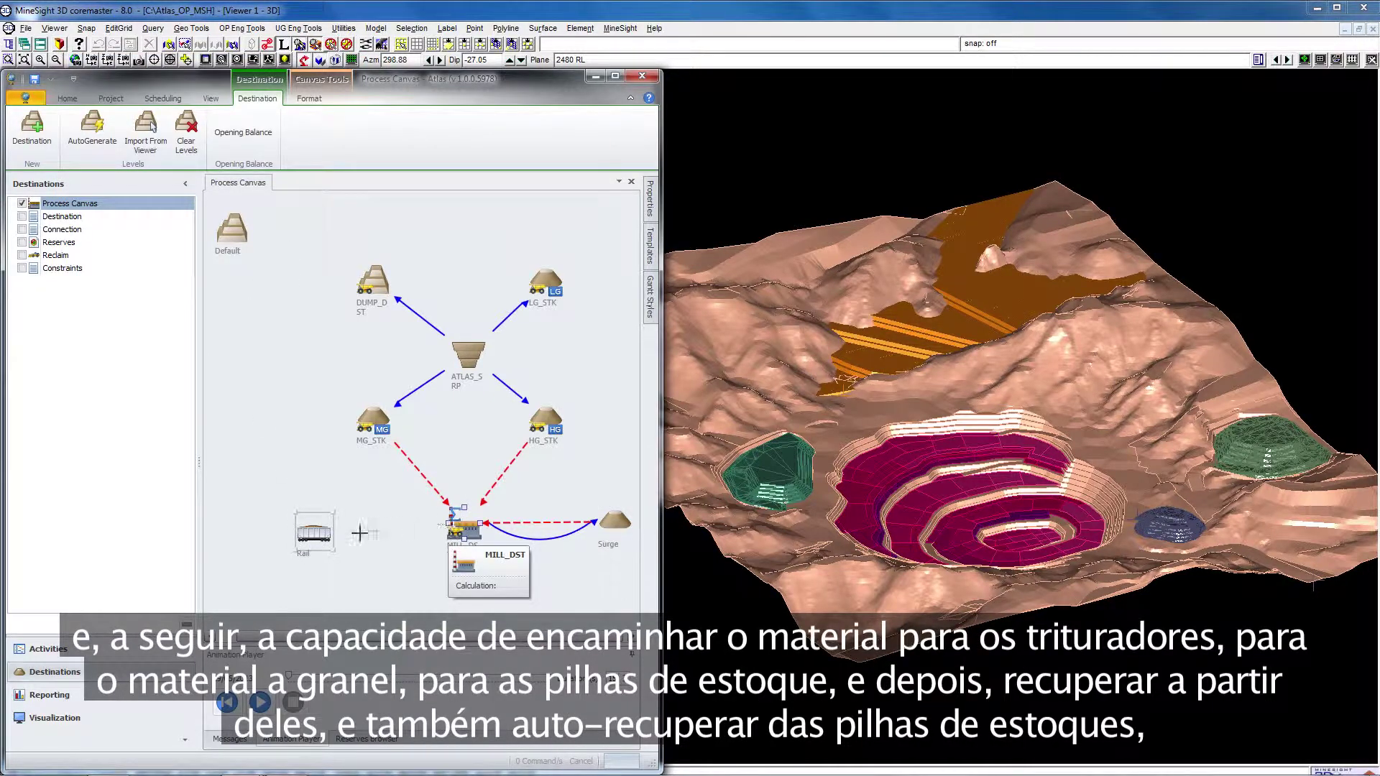
{"action": "left_click_drag", "start_coordinate": [395, 531], "coordinate": [317, 532]}
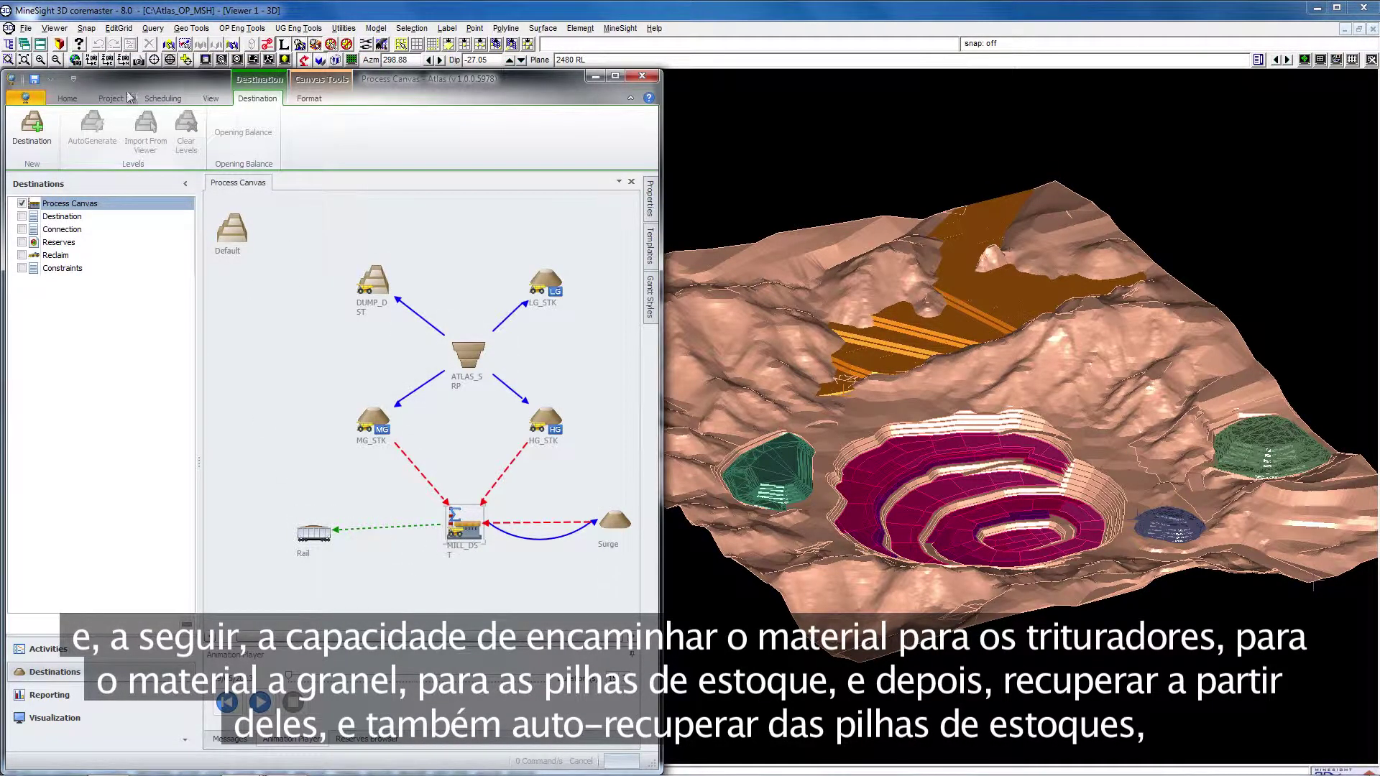
Step: Calculate the material routing for the destination network and play the schedule animation
{"action": "left_click", "coordinate": [72, 100]}
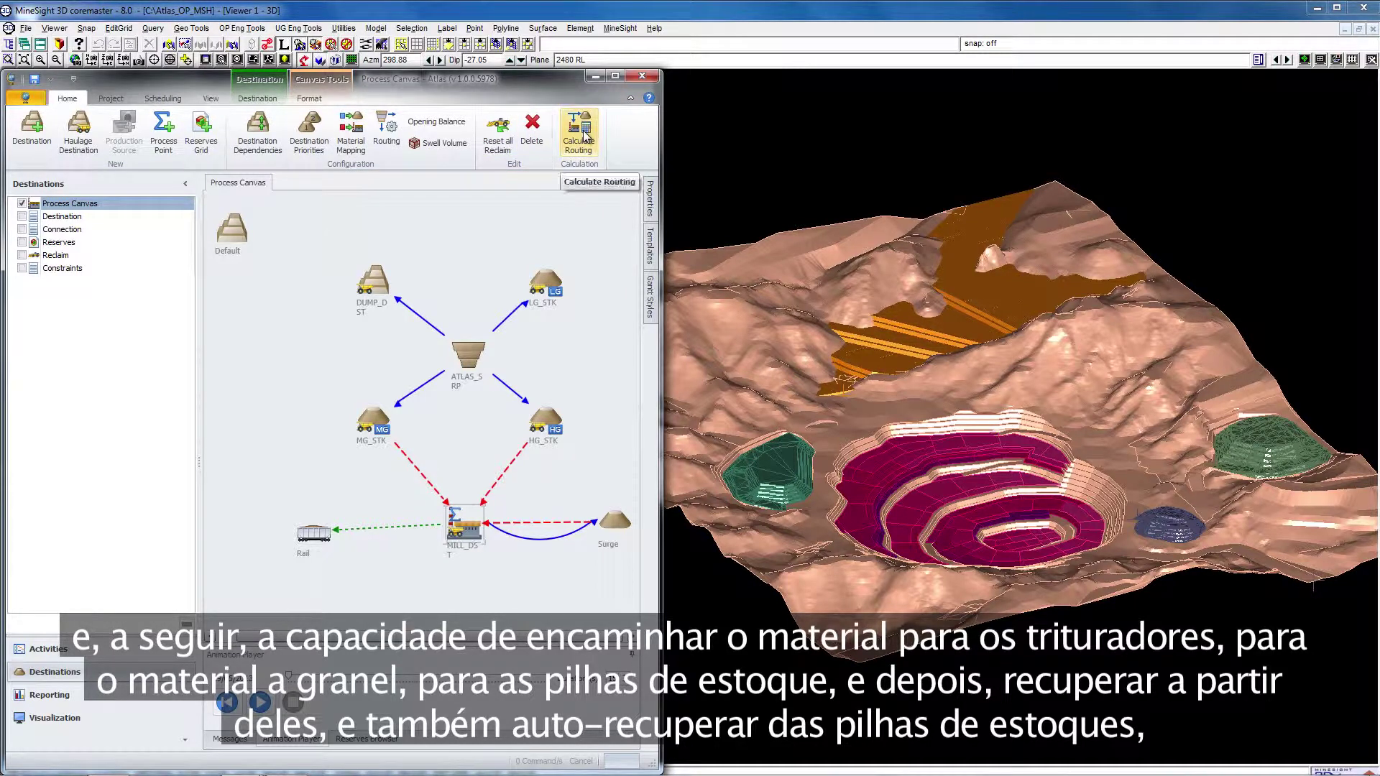
{"action": "left_click", "coordinate": [262, 702]}
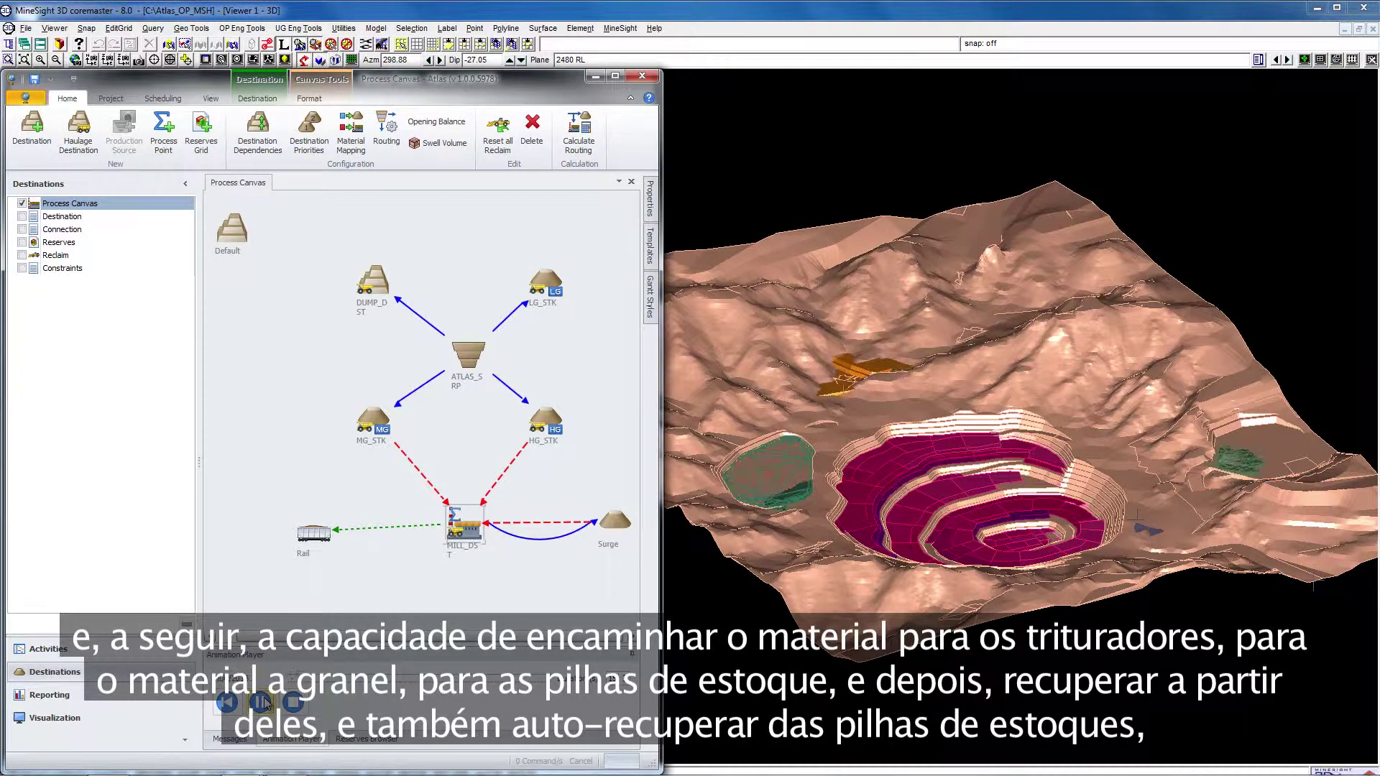